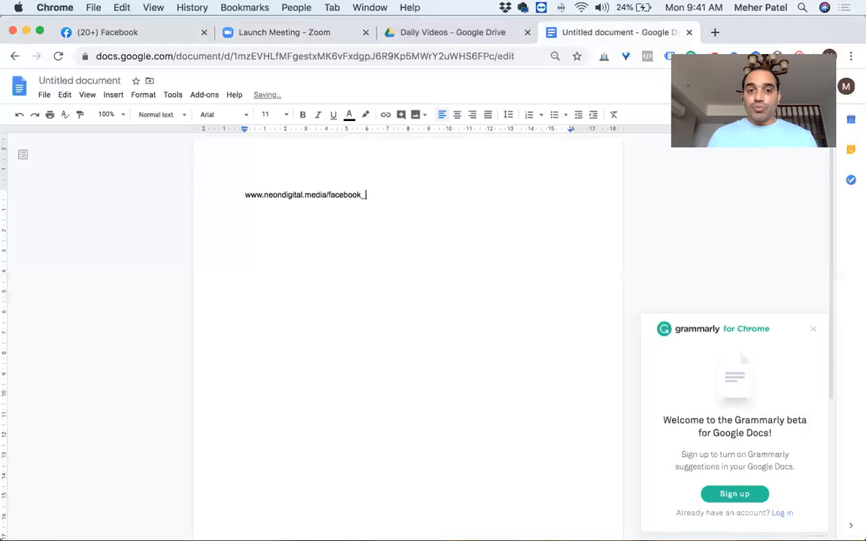
key("BackSpace")
type("-")
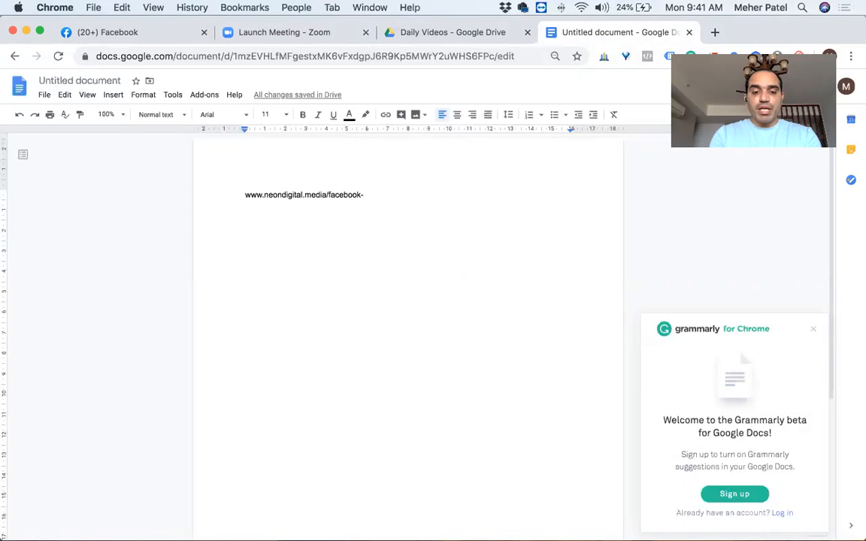
type("Ads")
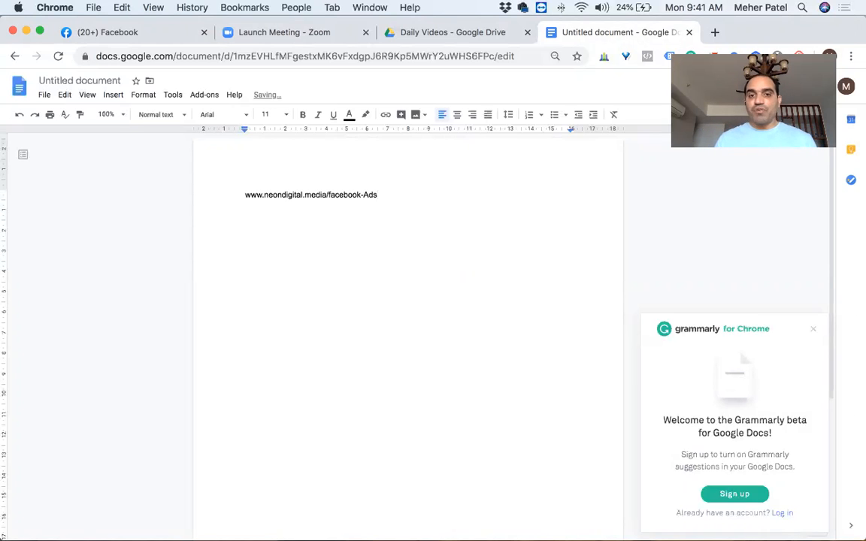
type("-course")
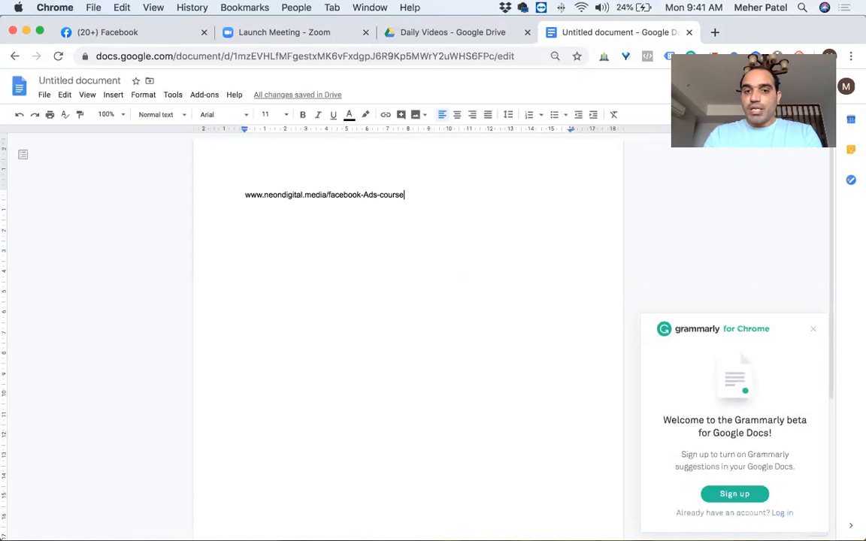
key("Return")
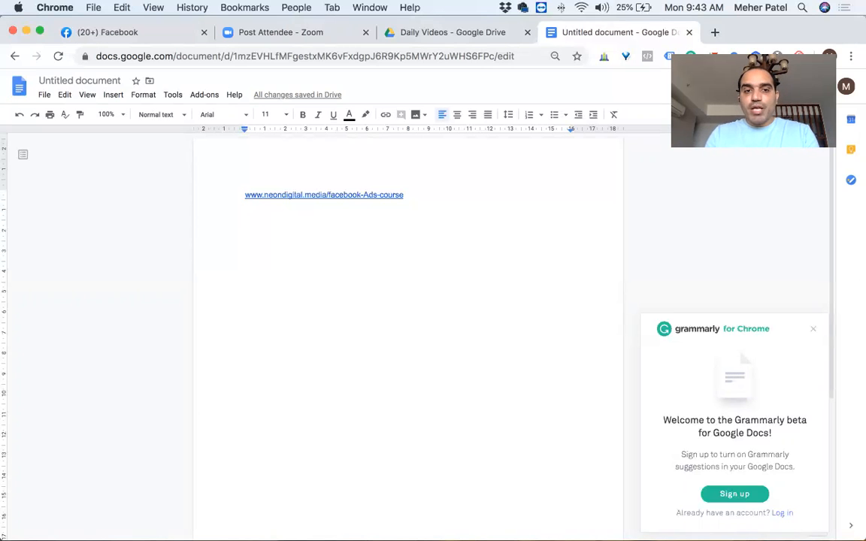
Step: Copy the course page link onto a line below it and append "-thanks" to the copy
key("Up")
key("shift+End")
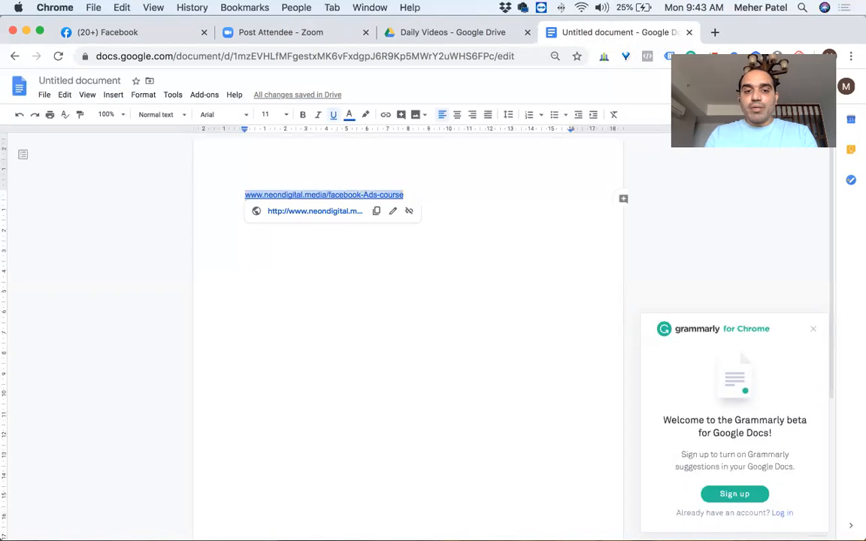
key("super+c")
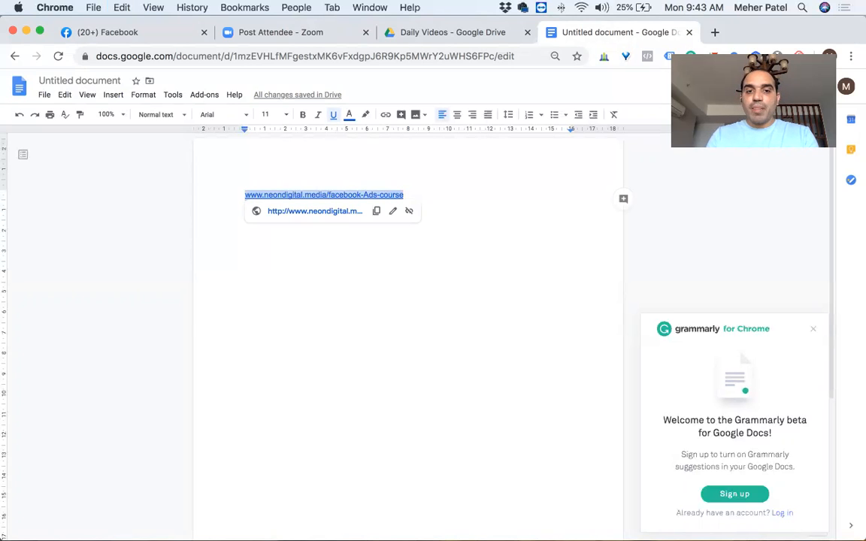
left_click(398, 260)
key("super+v")
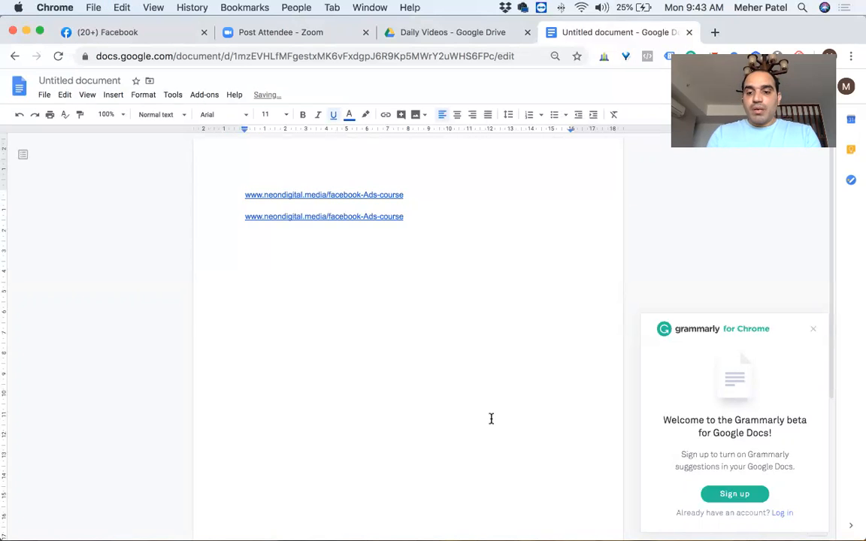
type("-thanks")
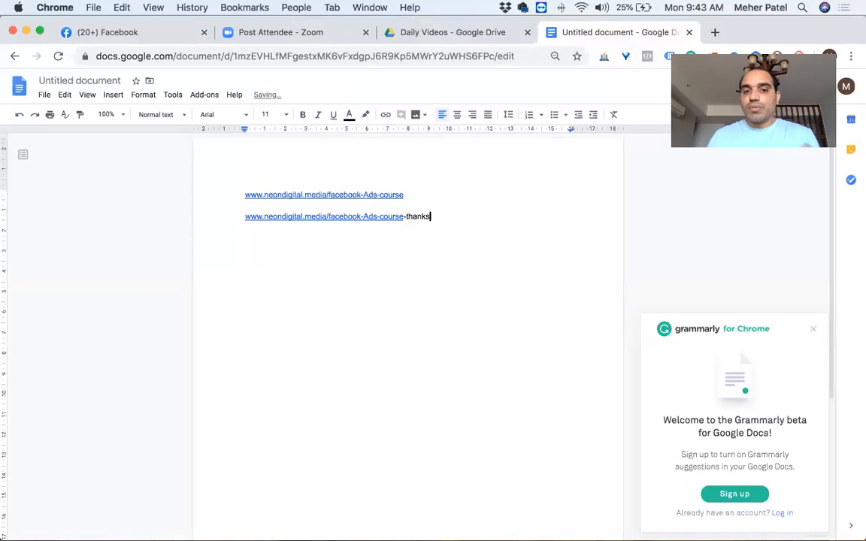
key("Return")
left_click(245, 216)
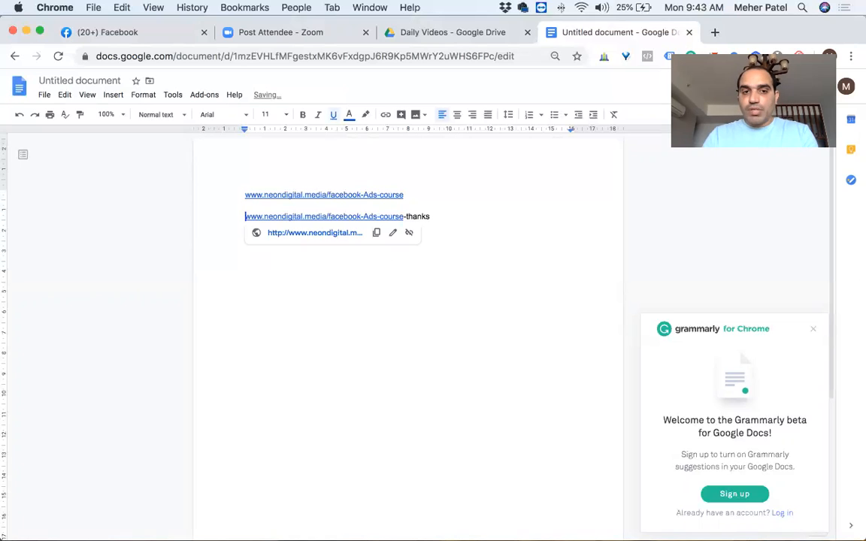
key("super+a")
left_click(246, 228)
left_click(252, 216)
key("shift+super+Right")
key("Left")
key("Left")
key("shift+super+Right")
type("www")
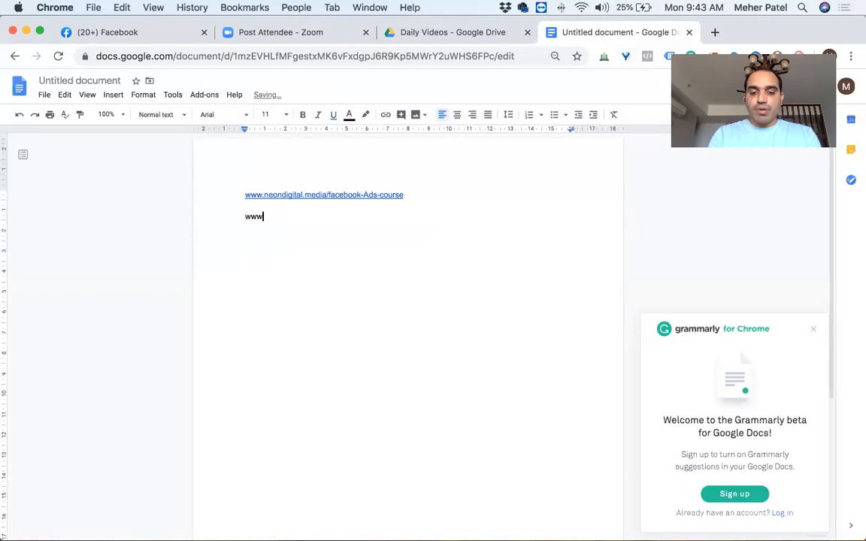
type(".neond")
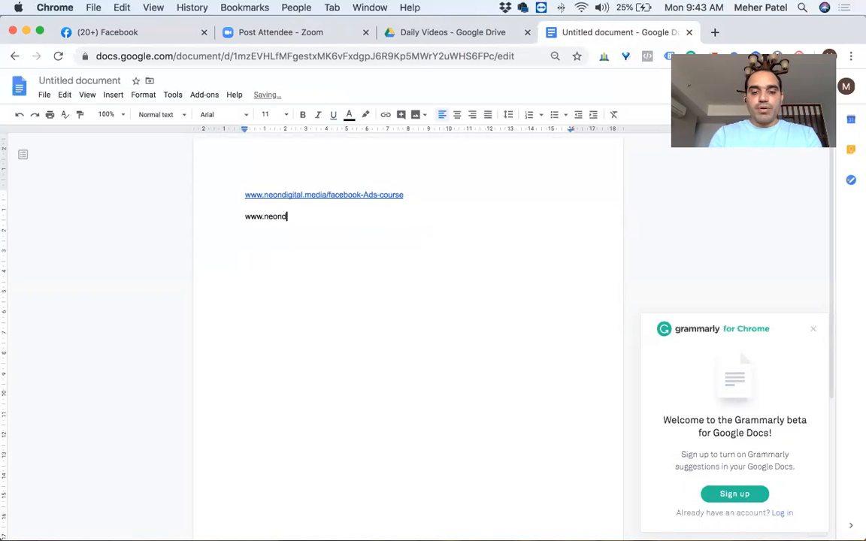
type("igital.med")
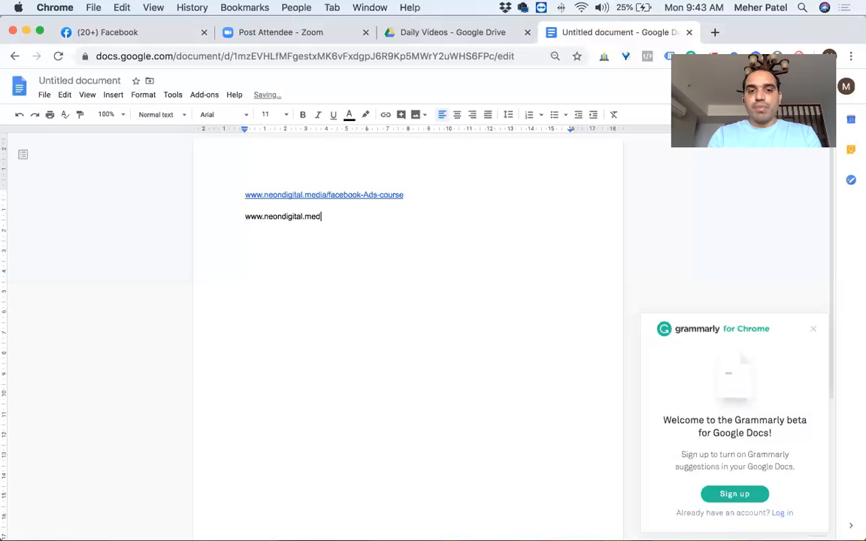
type("ia/")
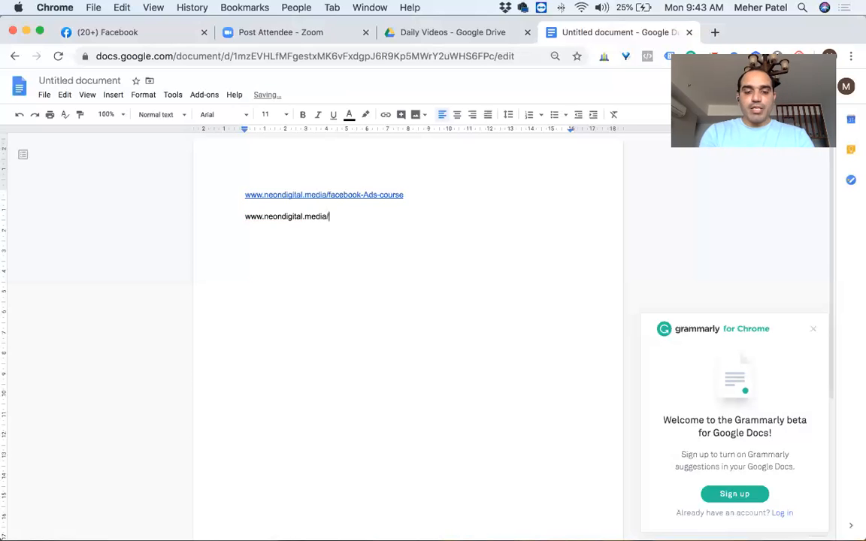
type("faceb")
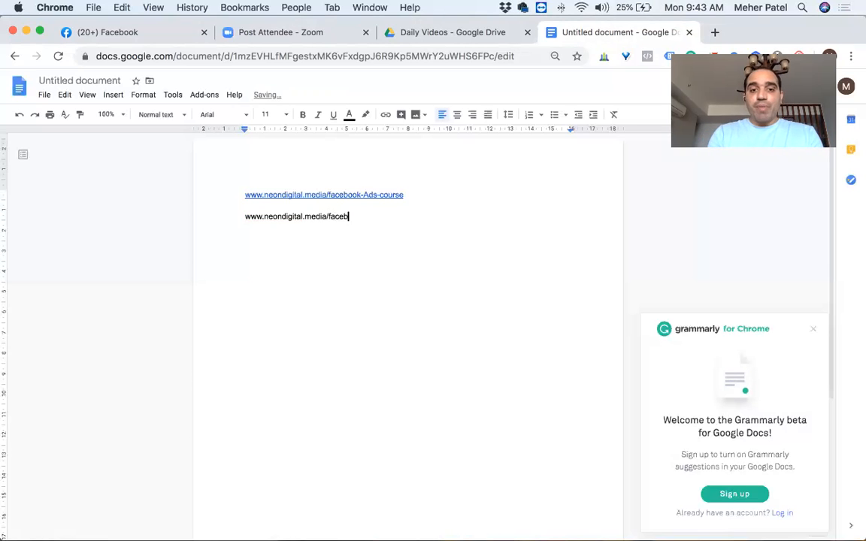
type("ook-")
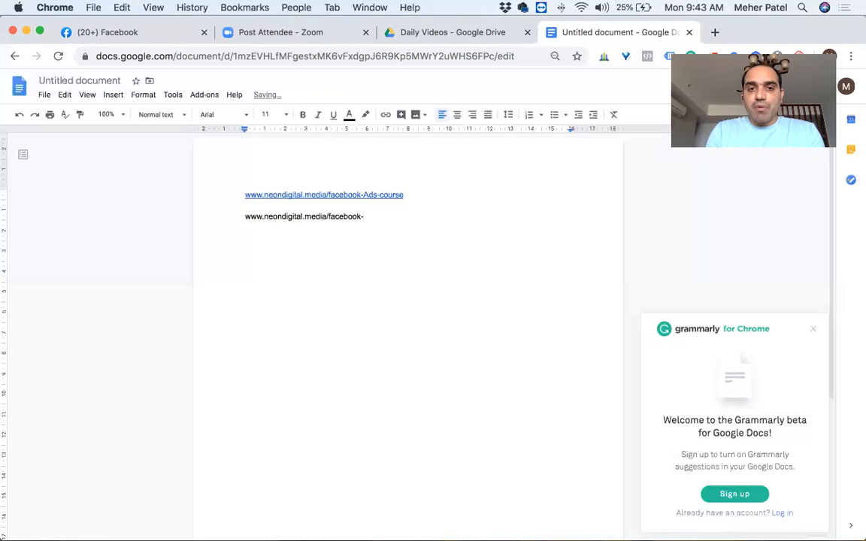
type("ads")
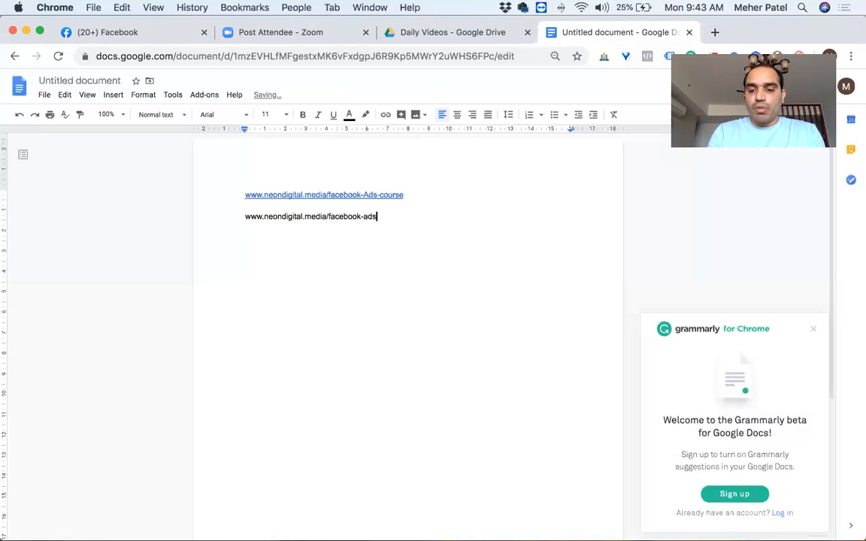
key("BackSpace")
key("BackSpace")
key("BackSpace")
key("BackSpace")
key("BackSpace")
key("BackSpace")
key("BackSpace")
key("BackSpace")
key("BackSpace")
key("BackSpace")
key("BackSpace")
key("BackSpace")
type("thanks")
key("Return")
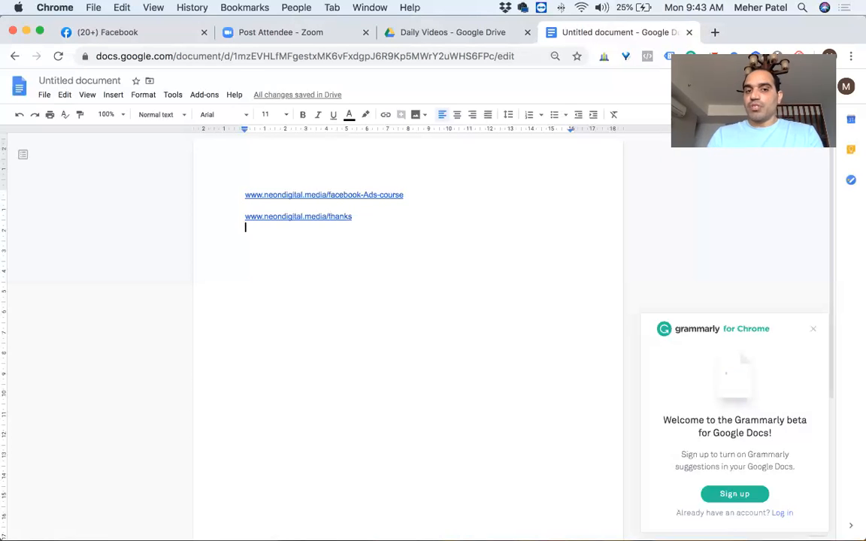
key("Up")
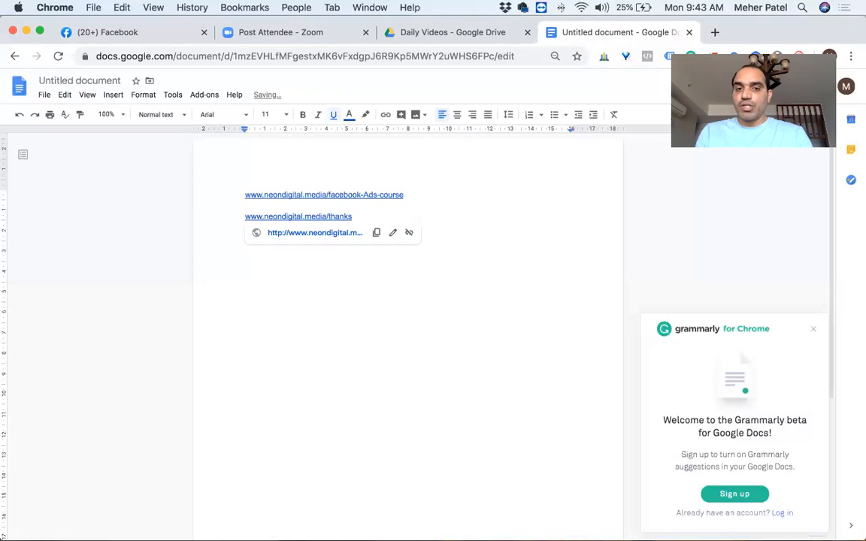
key("Down")
key("Return")
type("www.neondigital.media/faceb")
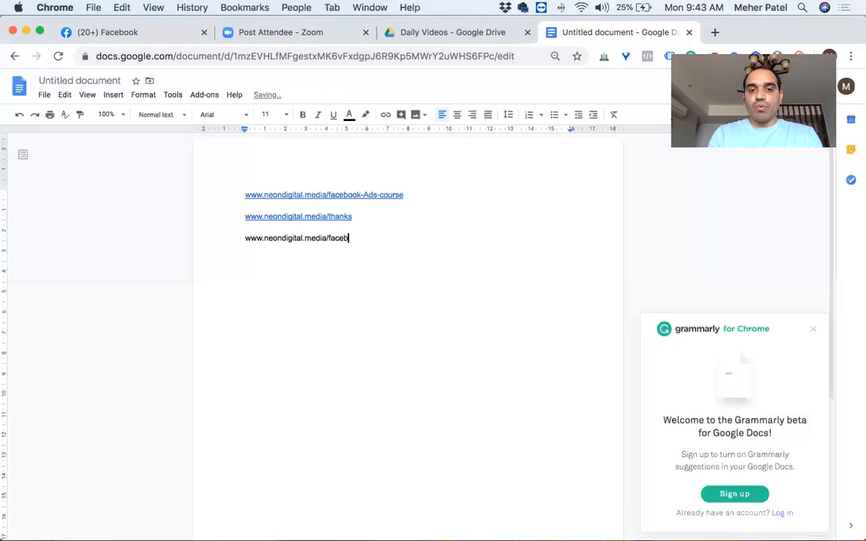
type("ook-ads")
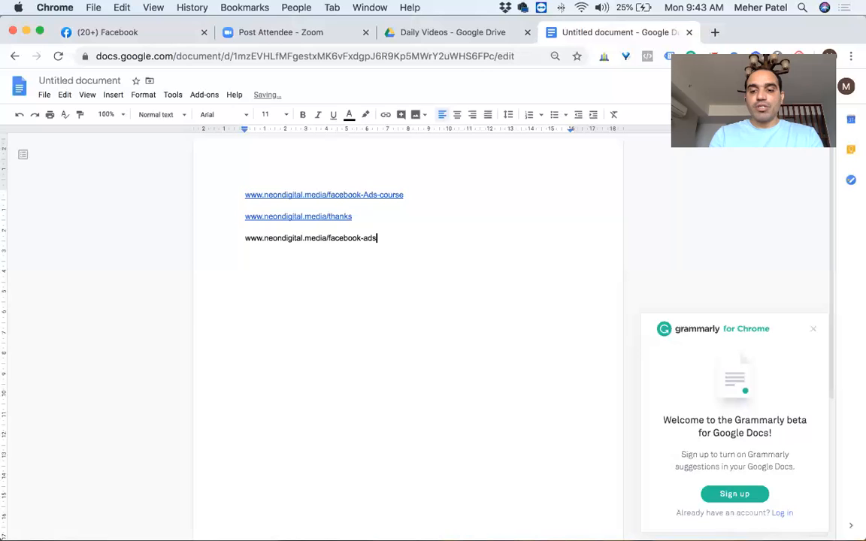
type("-course-thanks")
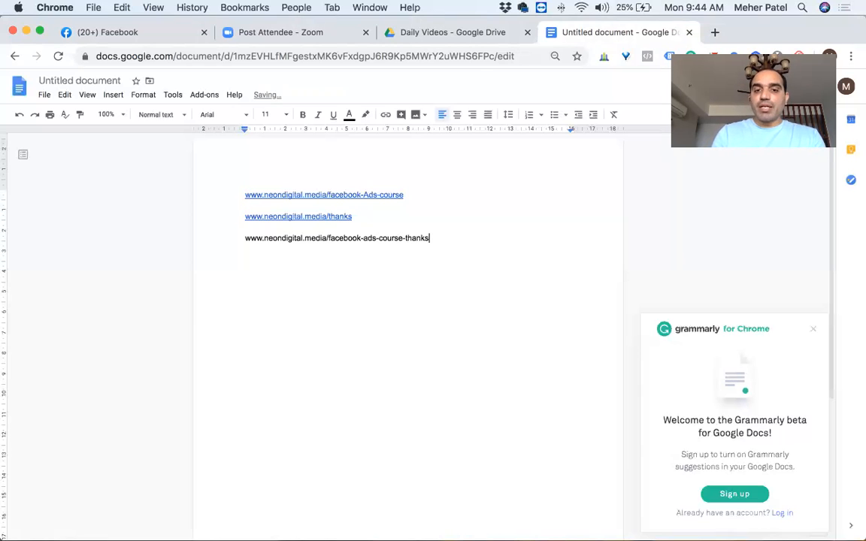
key("Return")
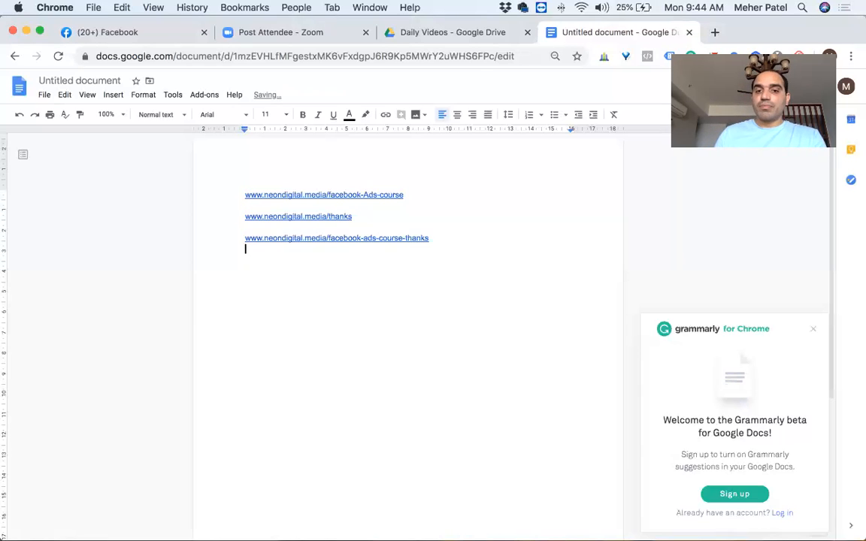
key("Return")
key("Up")
key("Up")
key("Up")
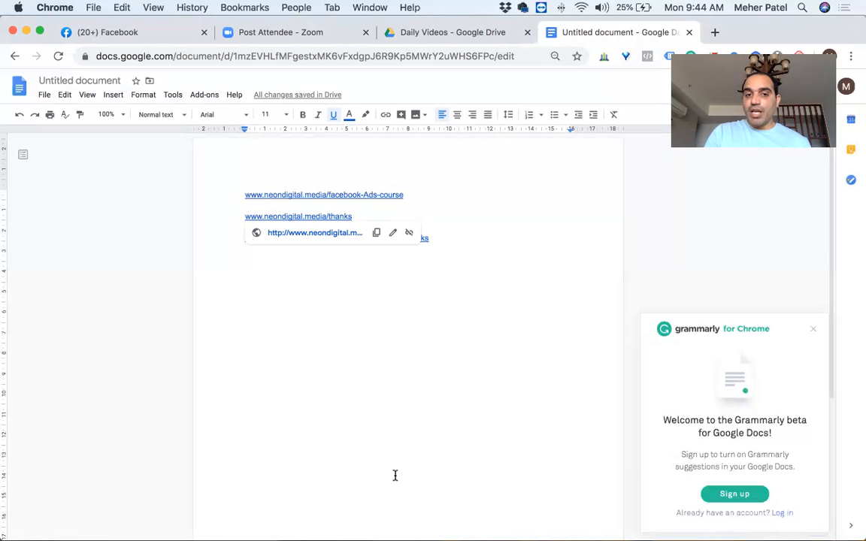
left_click(341, 367)
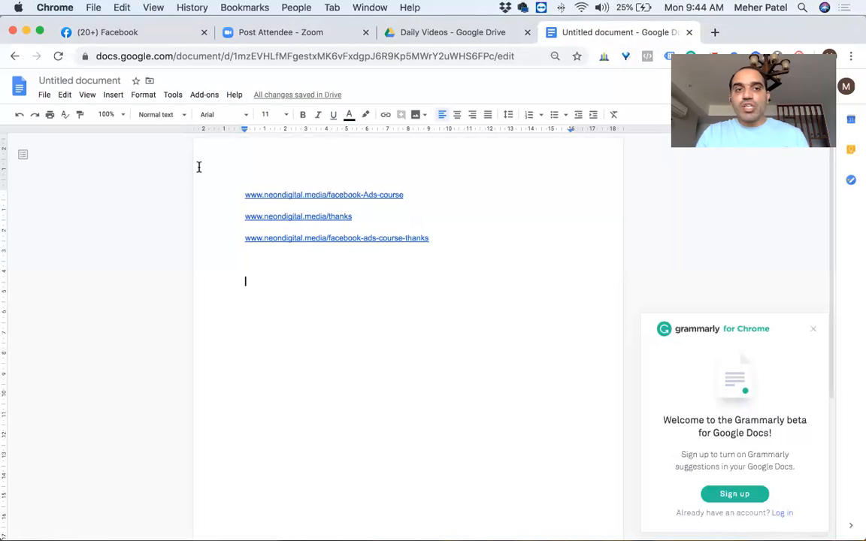
Step: Switch to Facebook, open Ads Manager from the expanded list of shortcuts, and go to its Audiences page
left_click(103, 39)
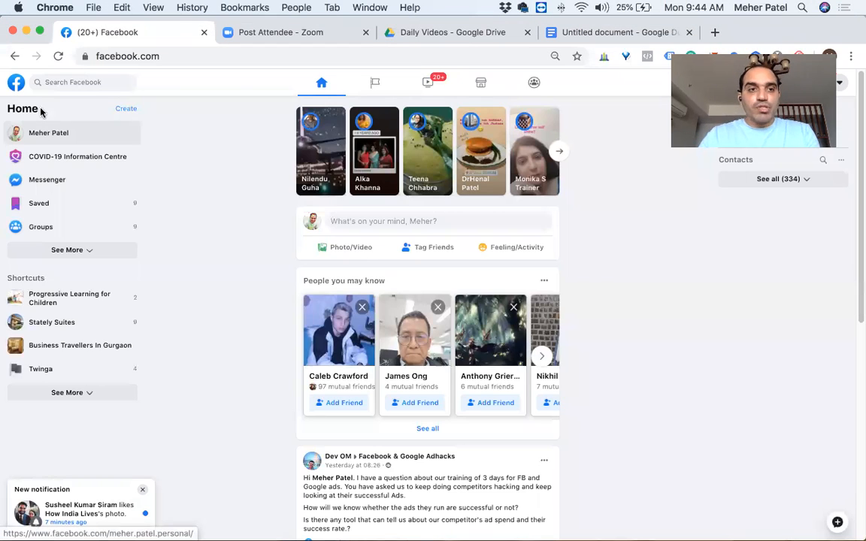
left_click(16, 84)
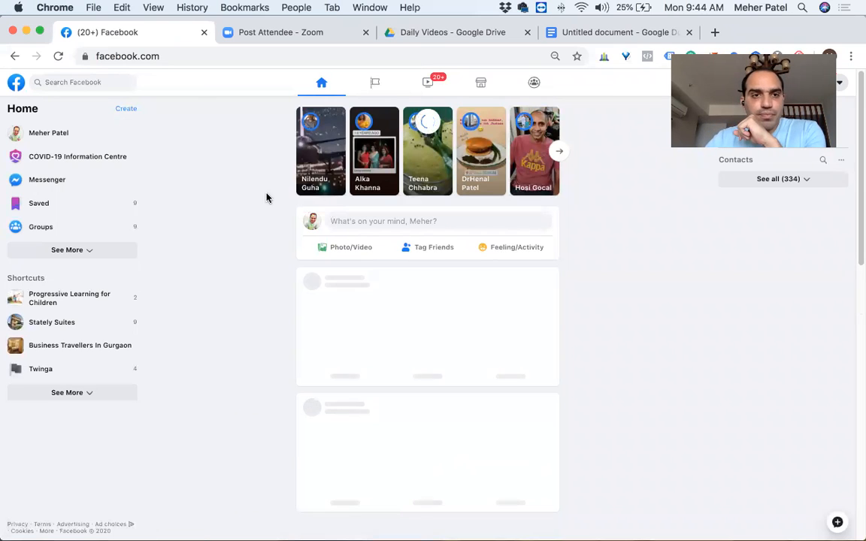
left_click(84, 251)
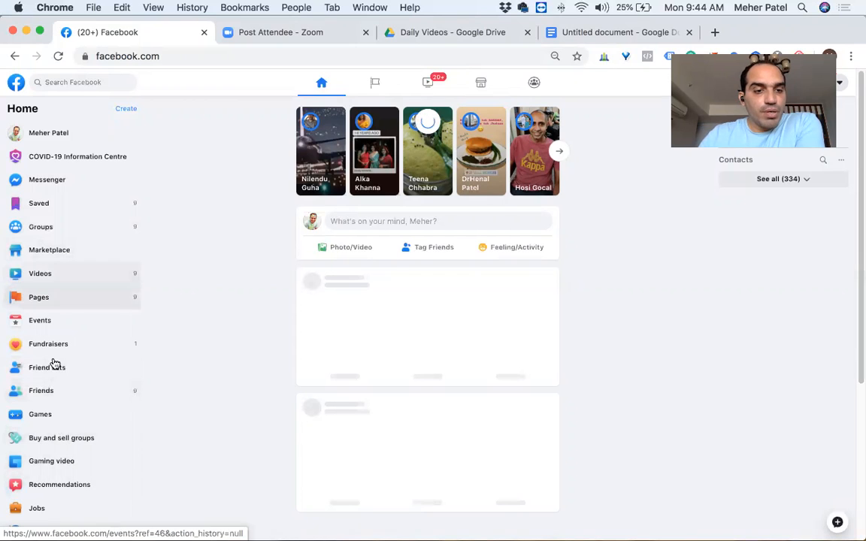
scroll(48, 454, "down", 3)
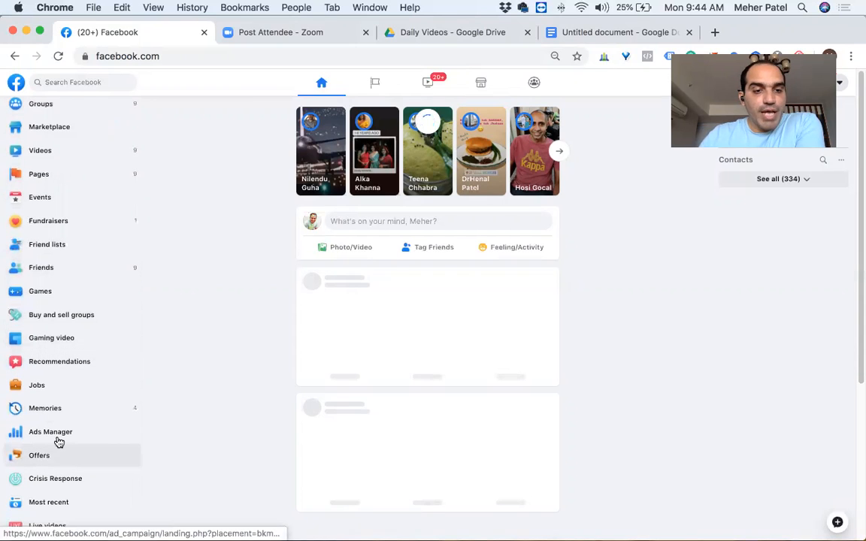
left_click(63, 441)
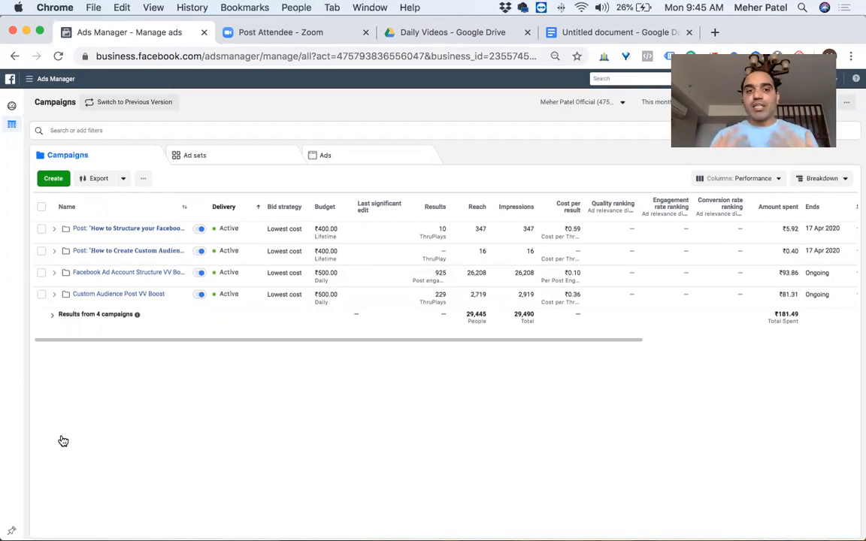
left_click(26, 80)
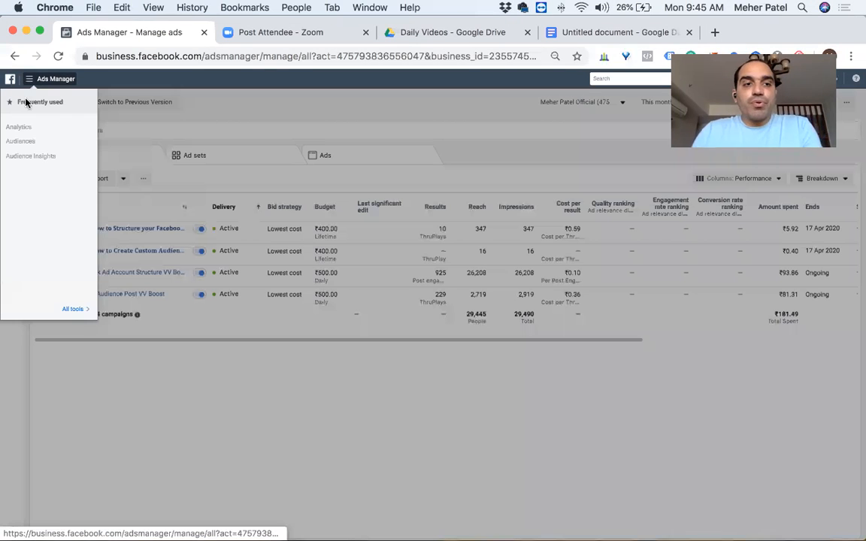
left_click(21, 142)
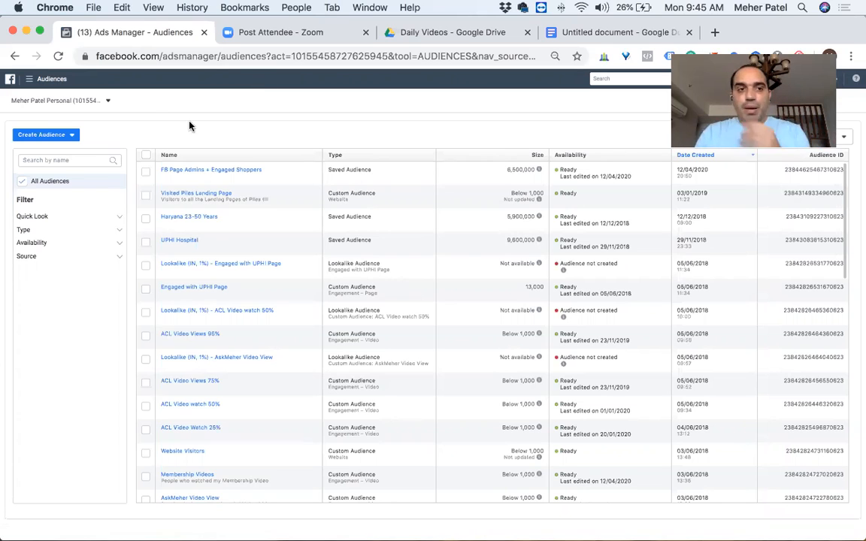
left_click(71, 137)
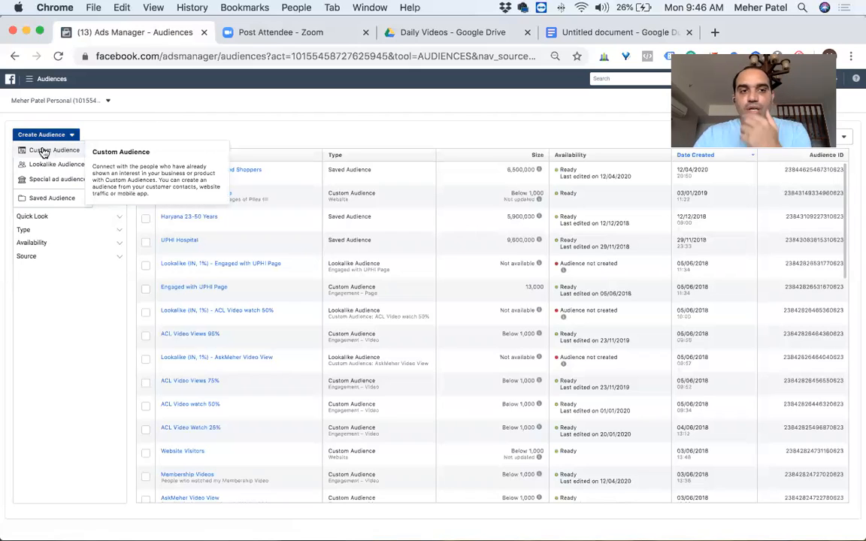
left_click(43, 151)
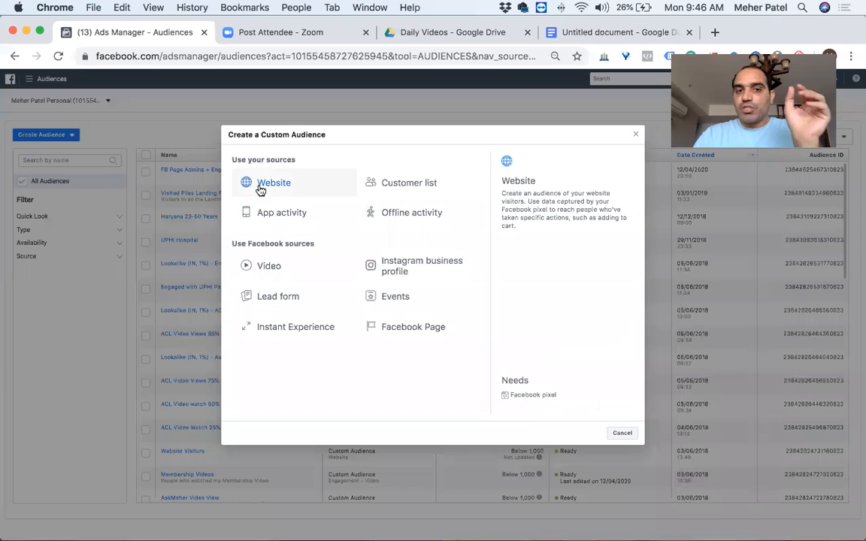
left_click(261, 189)
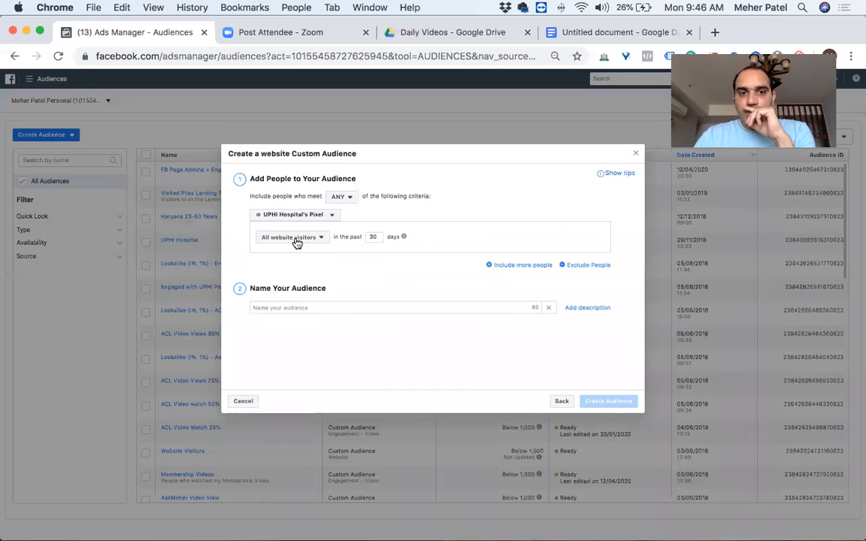
left_click(328, 217)
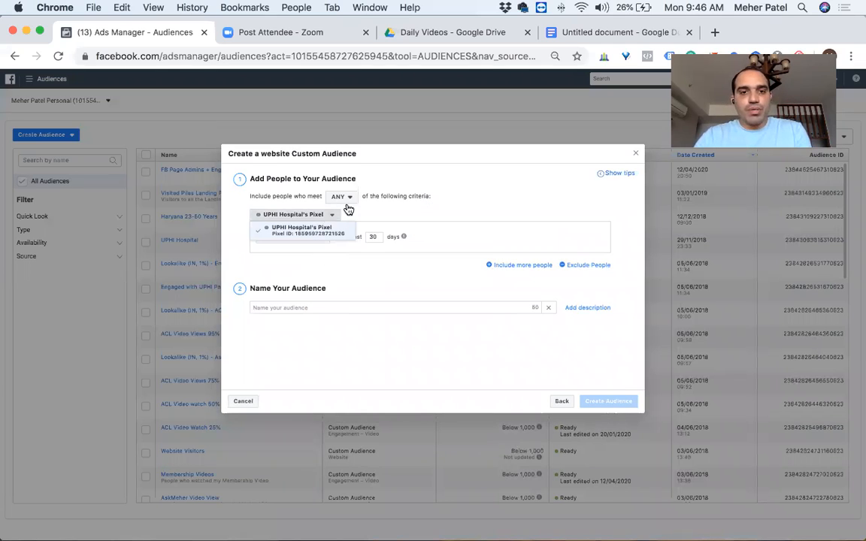
left_click(399, 215)
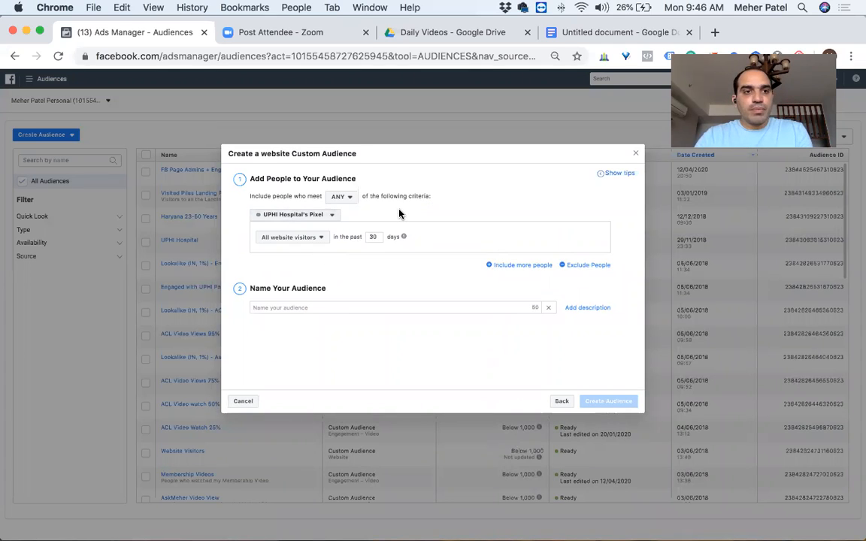
left_click(328, 214)
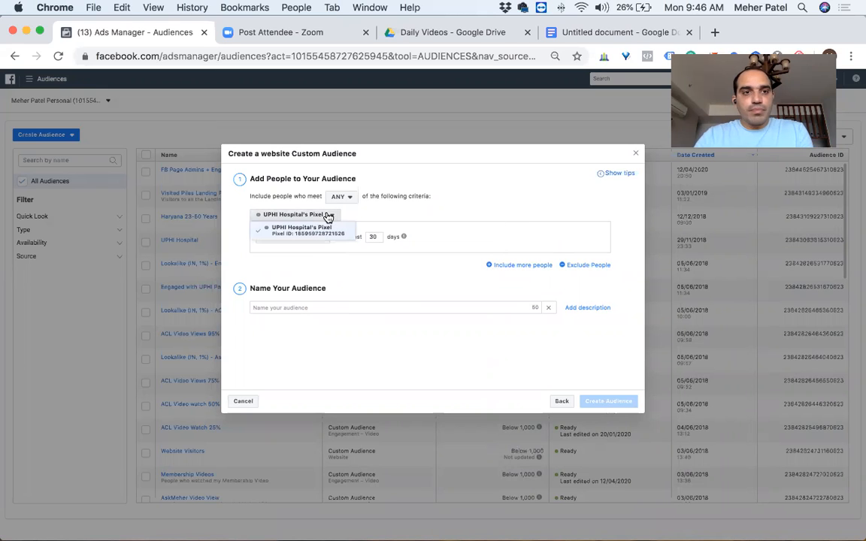
left_click(635, 156)
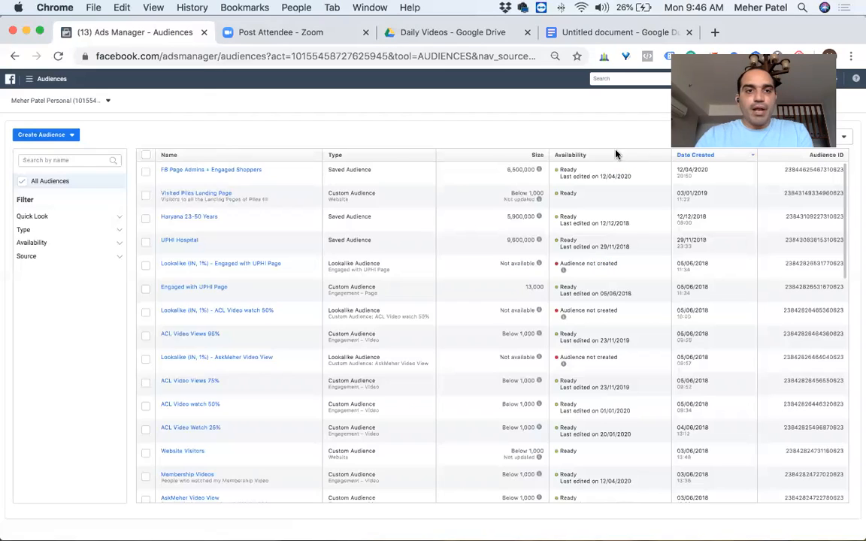
Step: Search the ad accounts by the owner's name and switch to the one marked Official
left_click(83, 98)
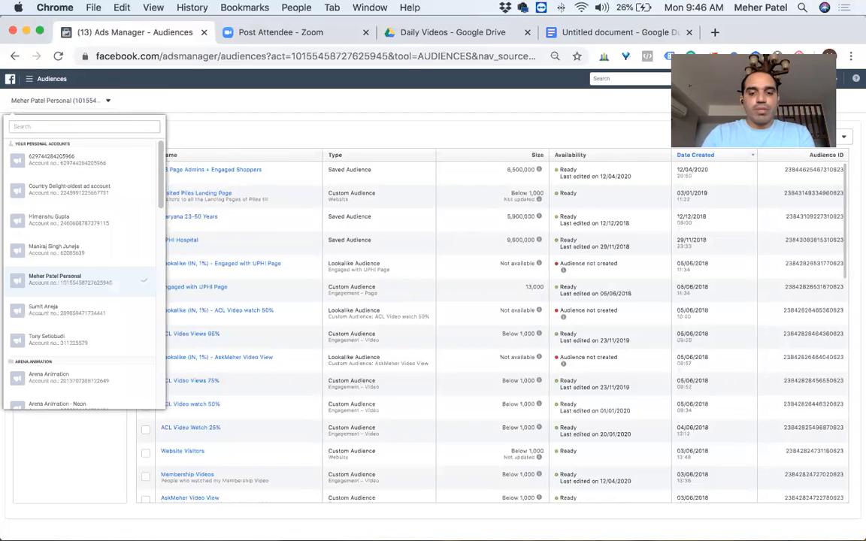
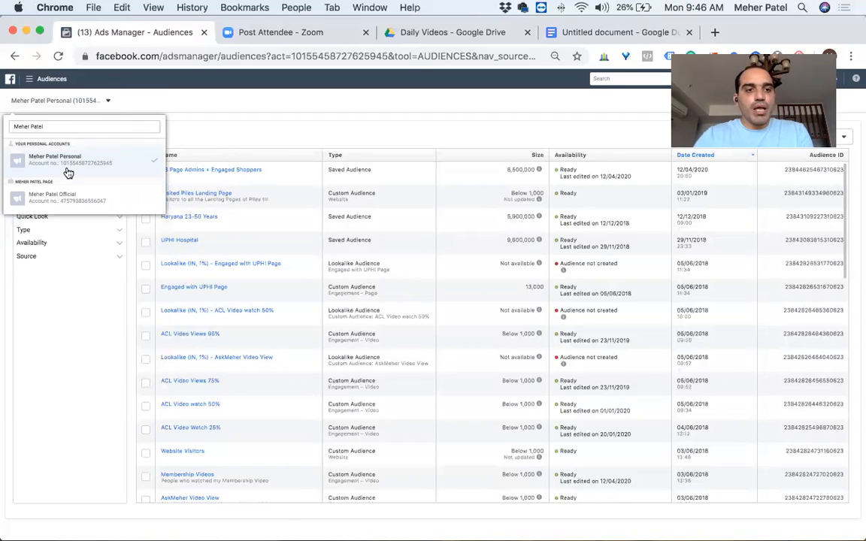
left_click(44, 197)
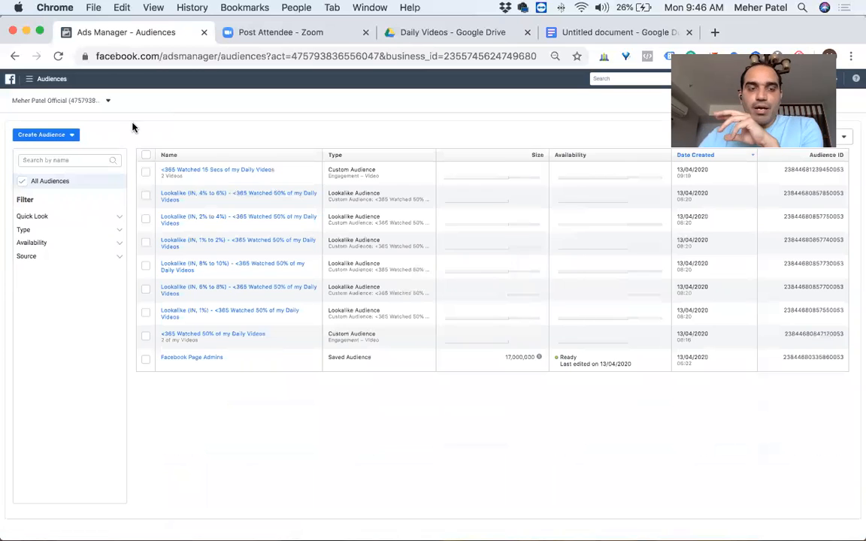
left_click(45, 135)
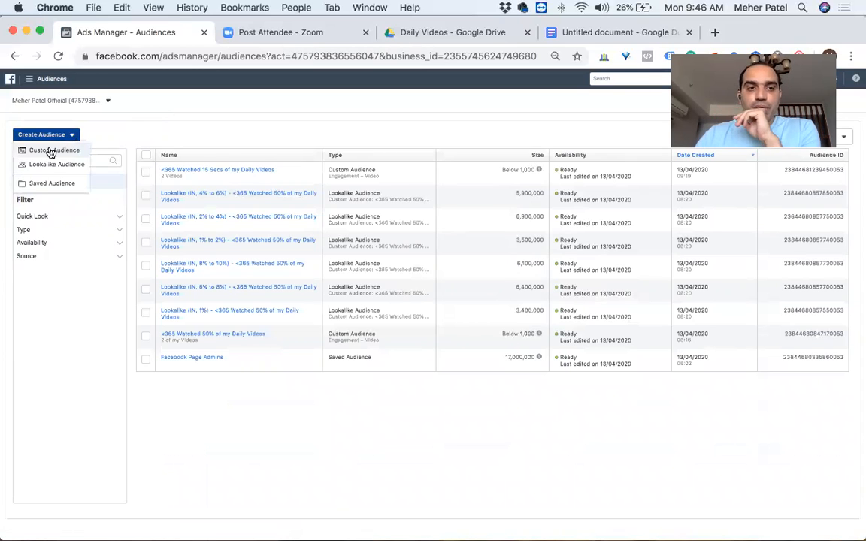
left_click(47, 149)
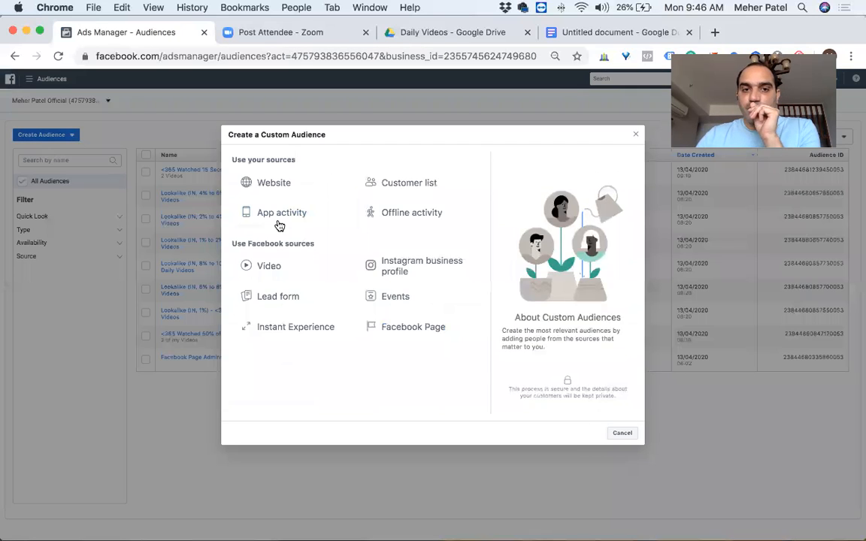
left_click(259, 187)
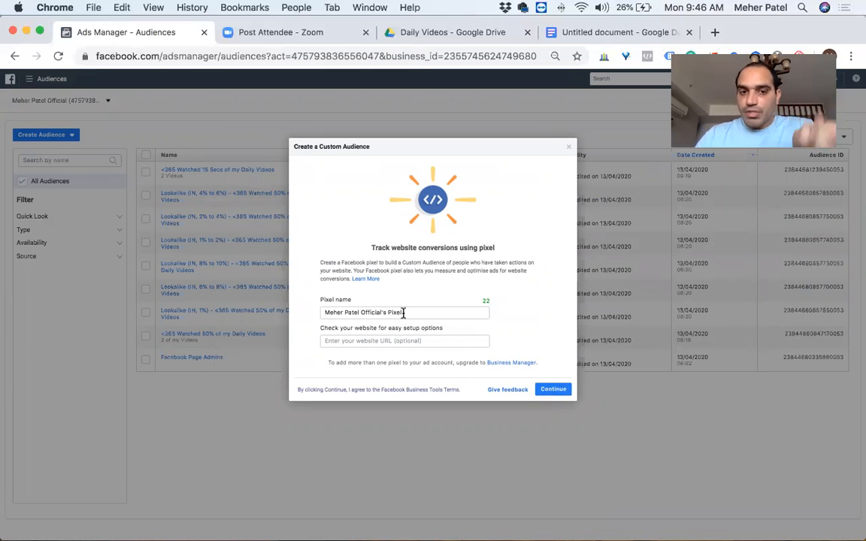
left_click(352, 342)
type("www.")
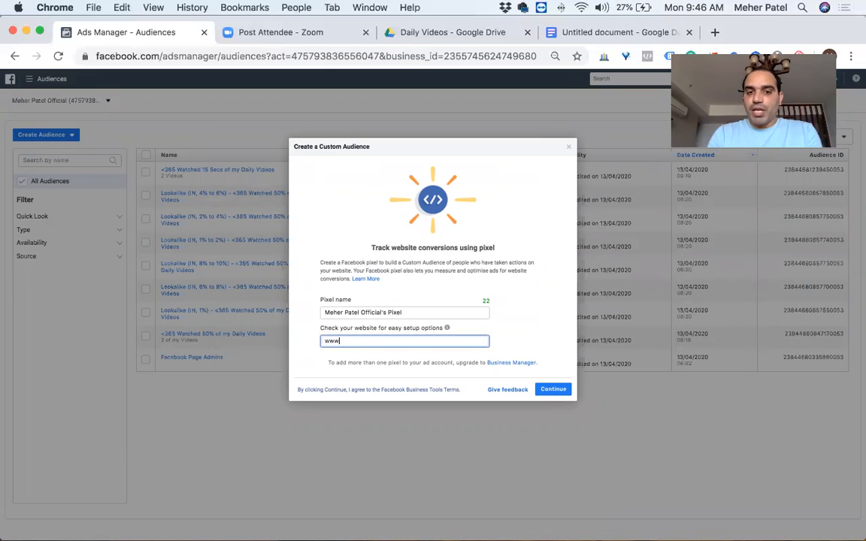
type("neon")
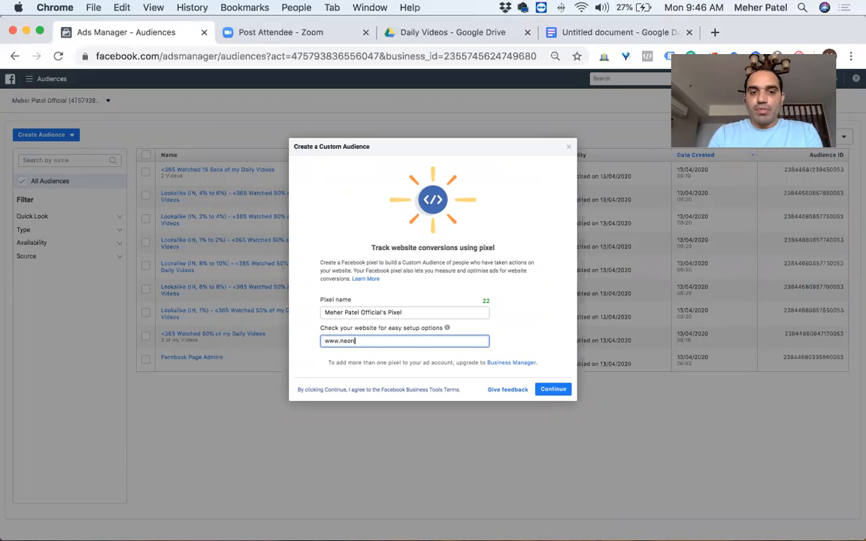
type("digital.media")
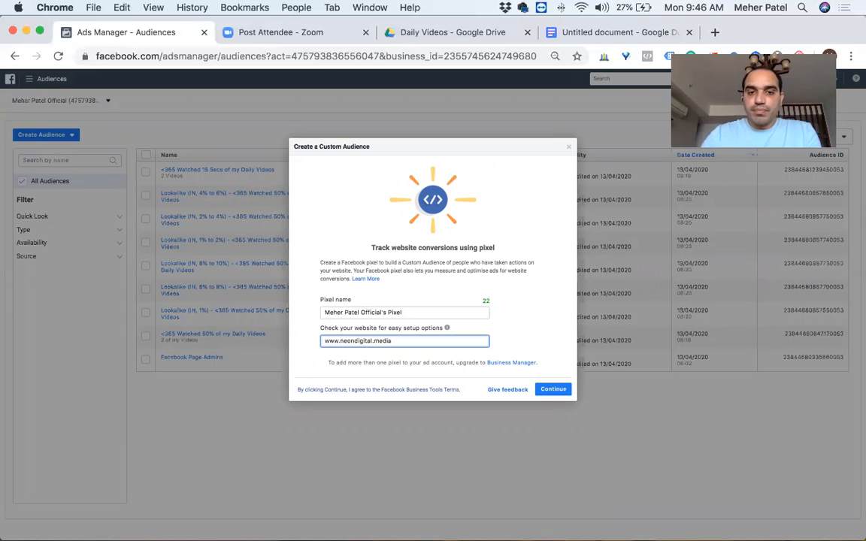
left_click(548, 391)
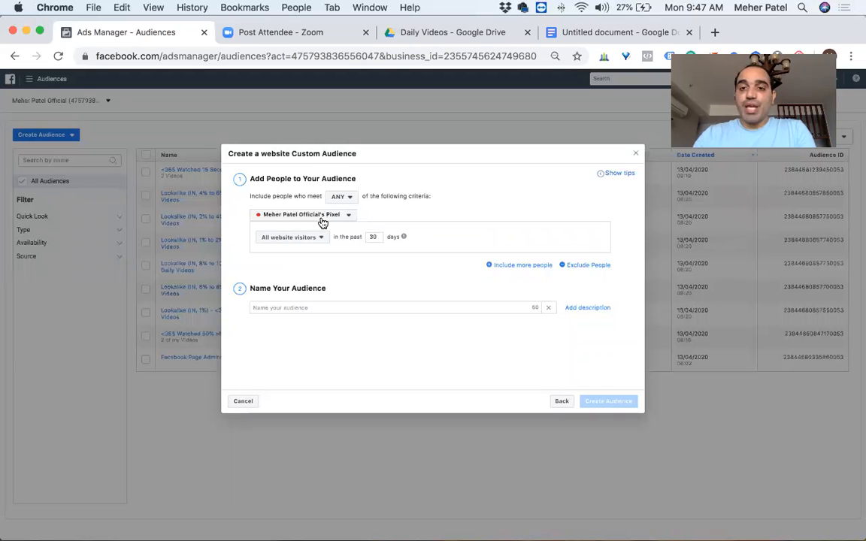
left_click(244, 402)
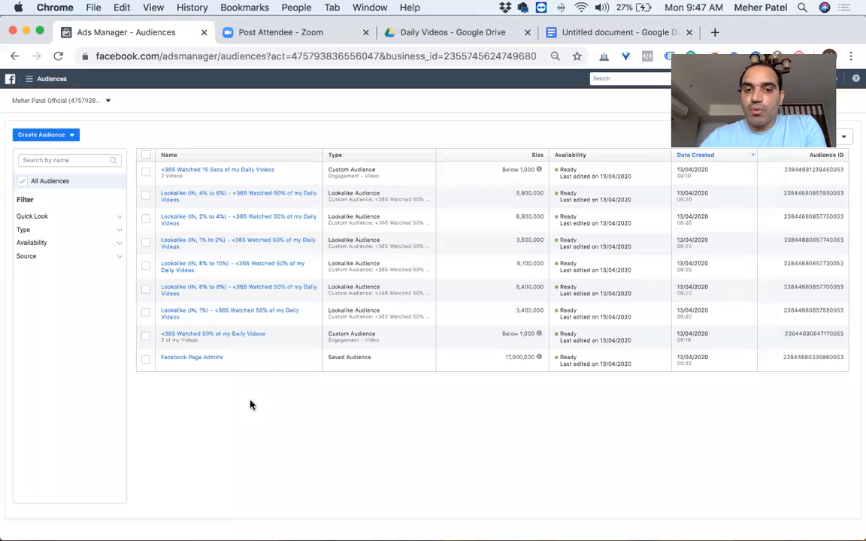
Step: Search the ad accounts for Neon and switch to the Neon Digital Media account
left_click(94, 100)
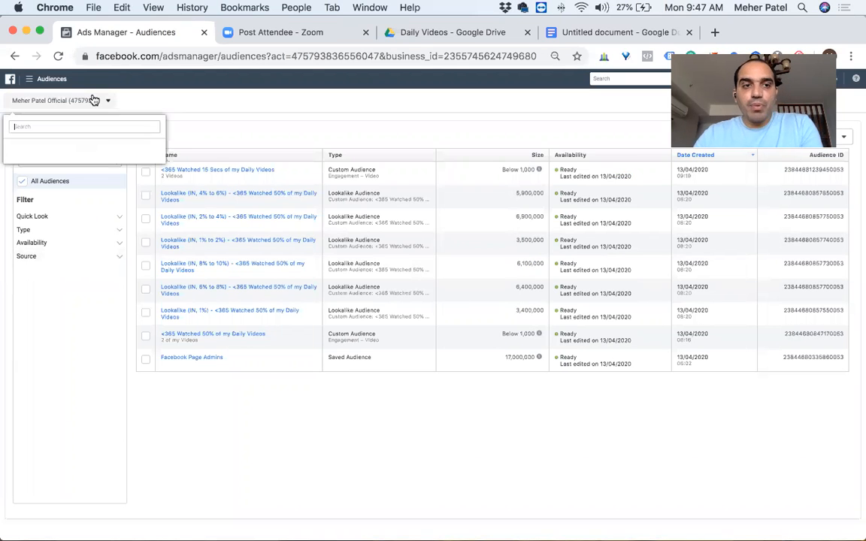
type("Neon")
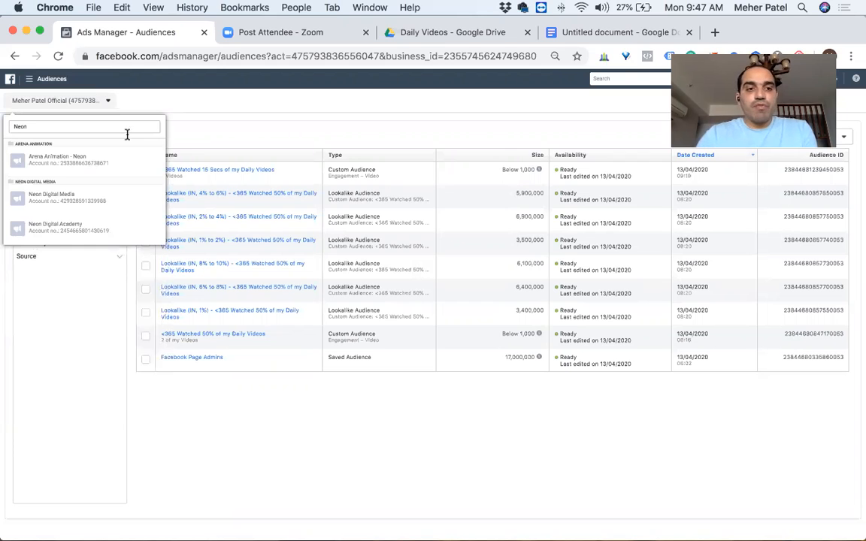
left_click(66, 201)
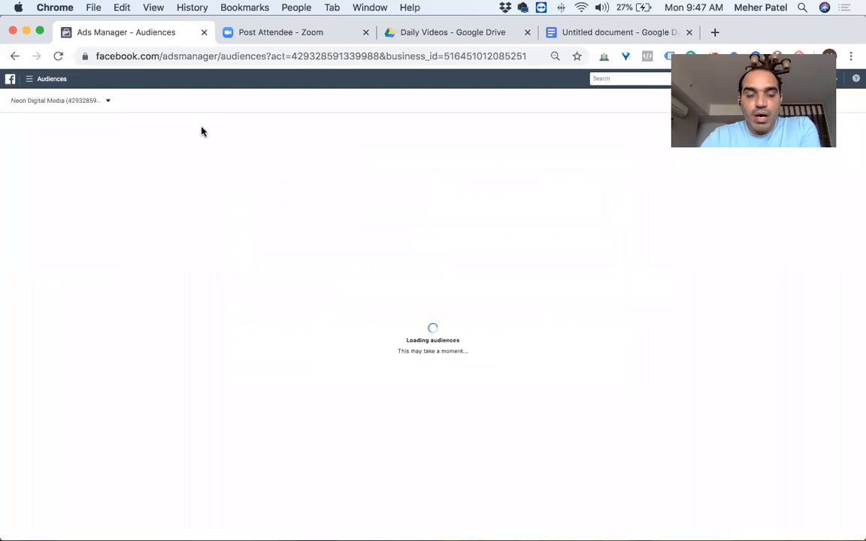
Step: Start a new Custom Audience with Website as its source and check the list of available pixels
left_click(71, 135)
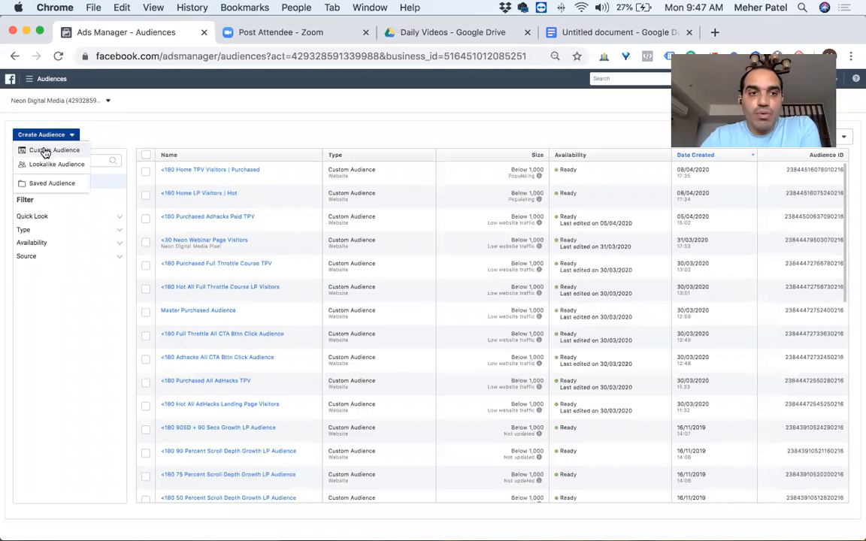
left_click(42, 150)
left_click(263, 179)
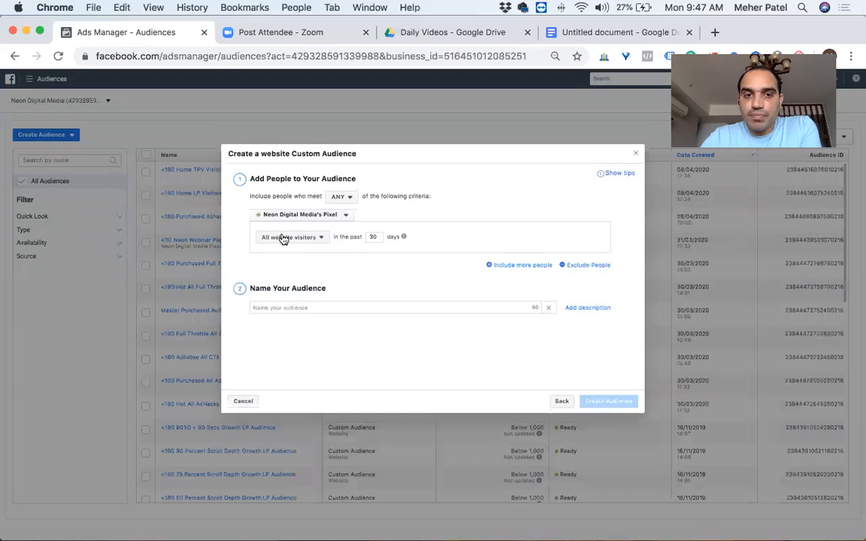
left_click(346, 217)
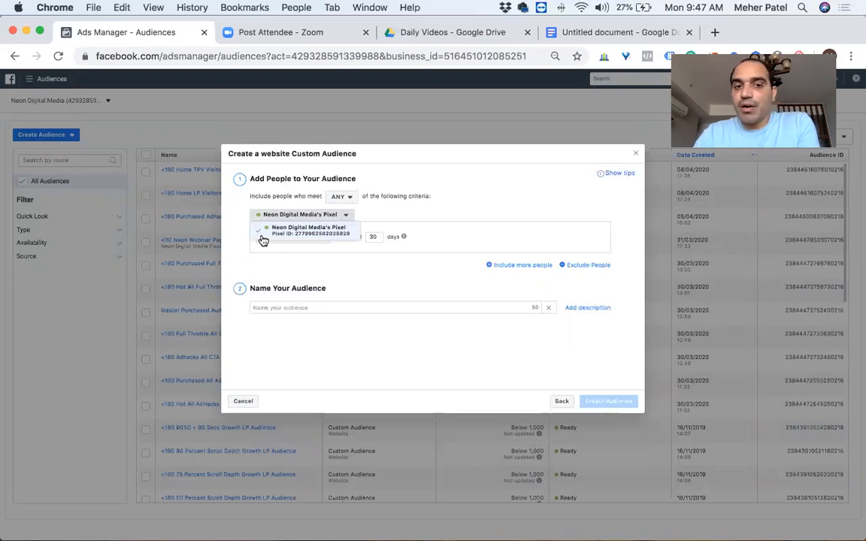
left_click(325, 268)
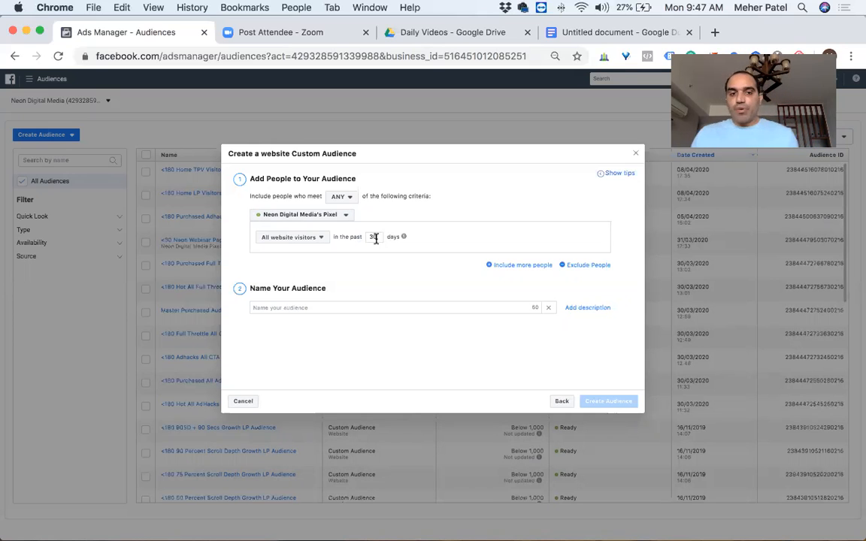
Step: Set the audience criterion to people who visited specific web pages in the past 180 days
left_click(262, 308)
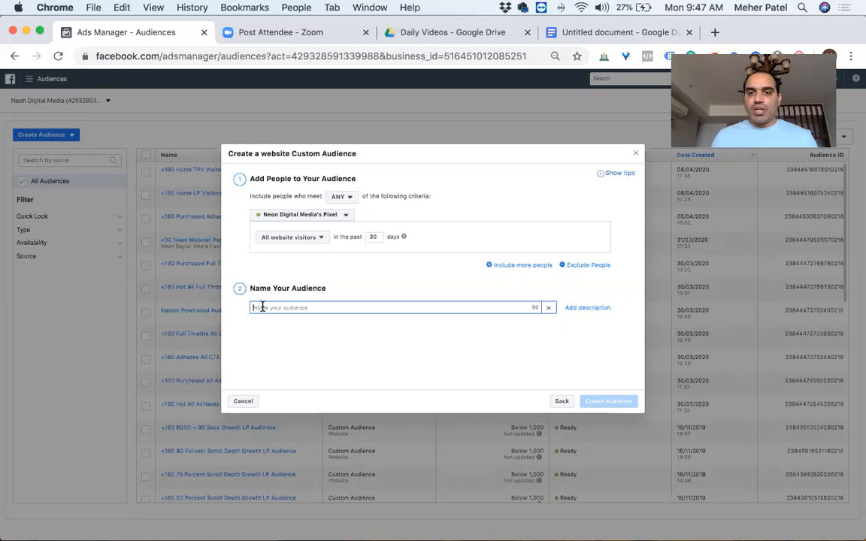
left_click(319, 240)
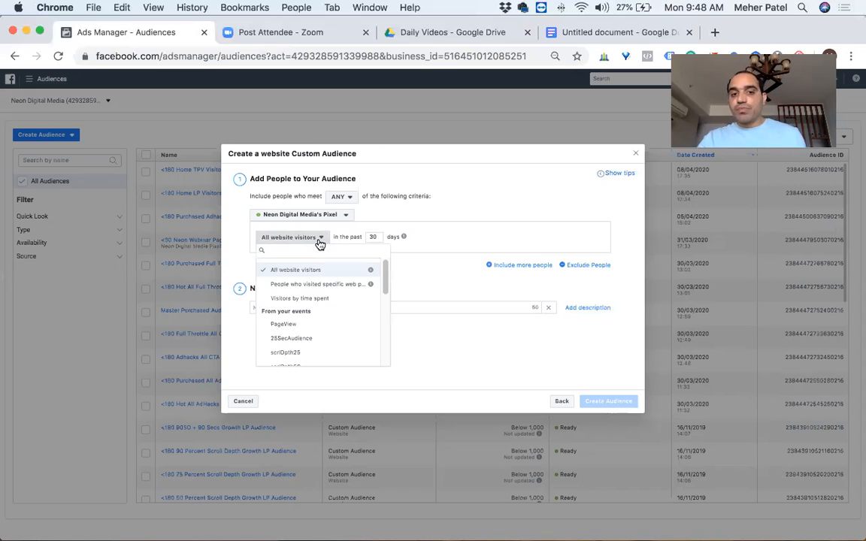
left_click(307, 287)
left_click(425, 238)
key("BackSpace")
key("BackSpace")
type("10")
type("80")
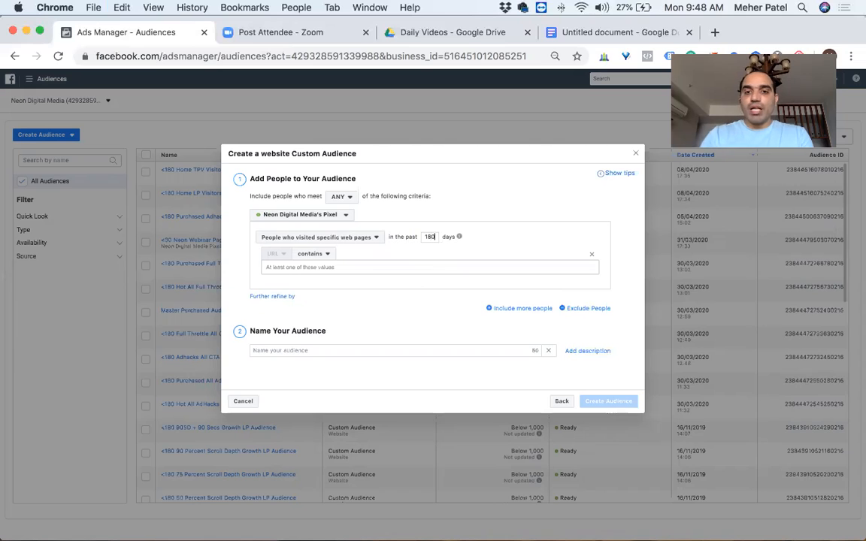
Step: Check the course link in the Google Docs document and set the audience's URL condition to contains facebook
left_click(316, 254)
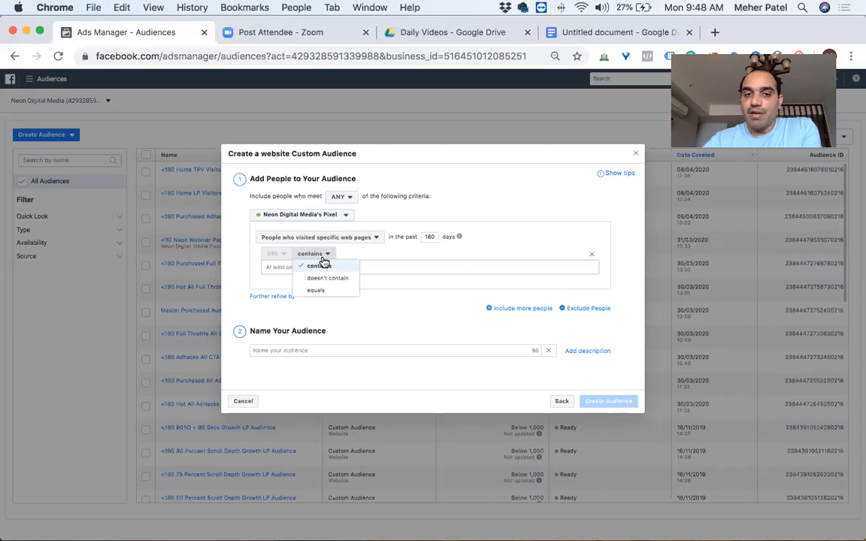
left_click(319, 265)
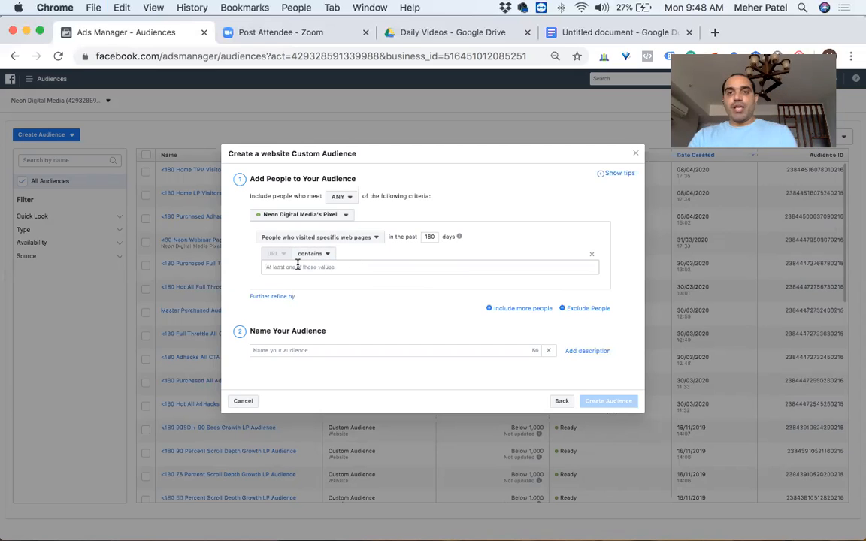
left_click(565, 32)
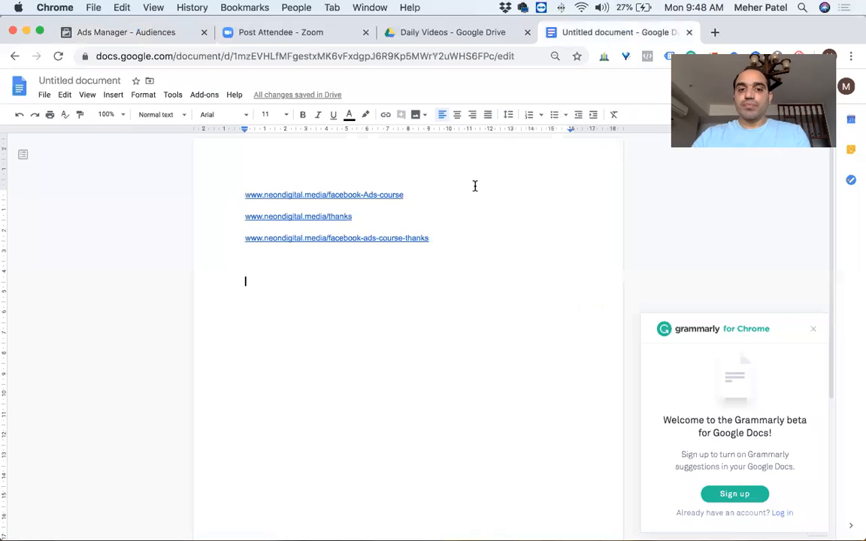
left_click(427, 192)
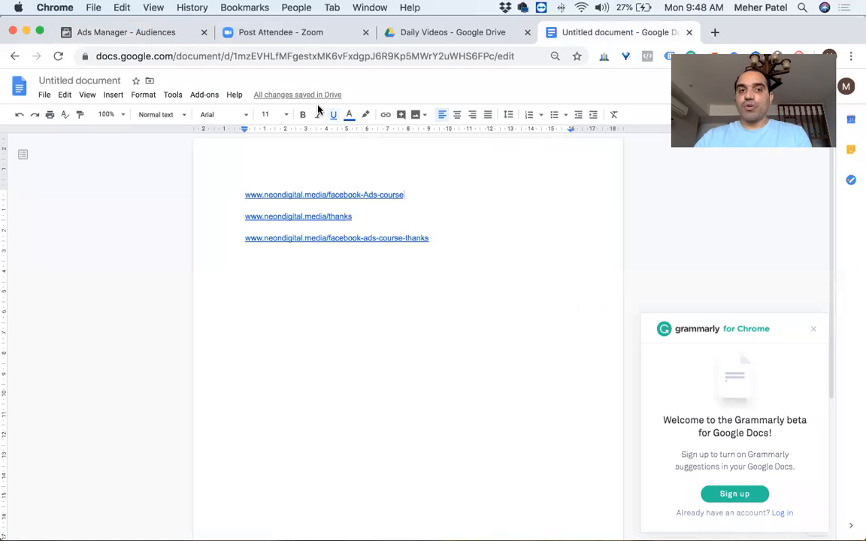
left_click(139, 35)
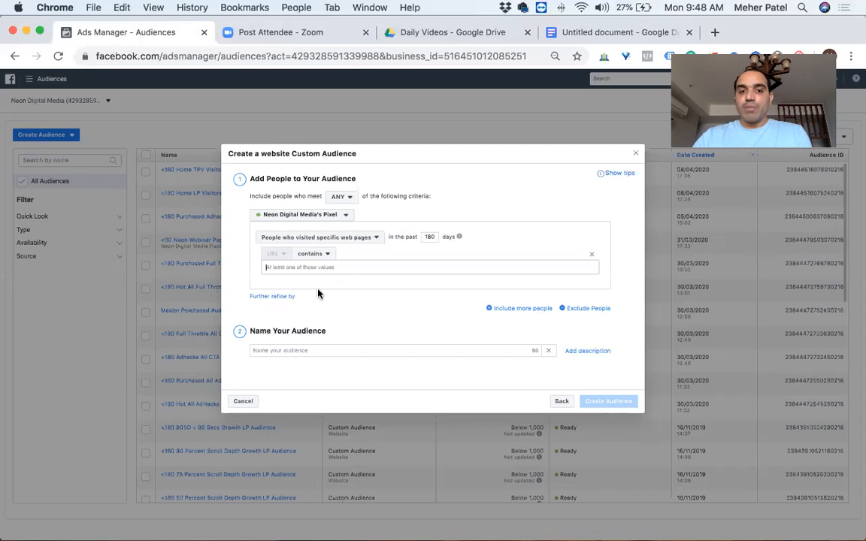
type("facebook")
key("Return")
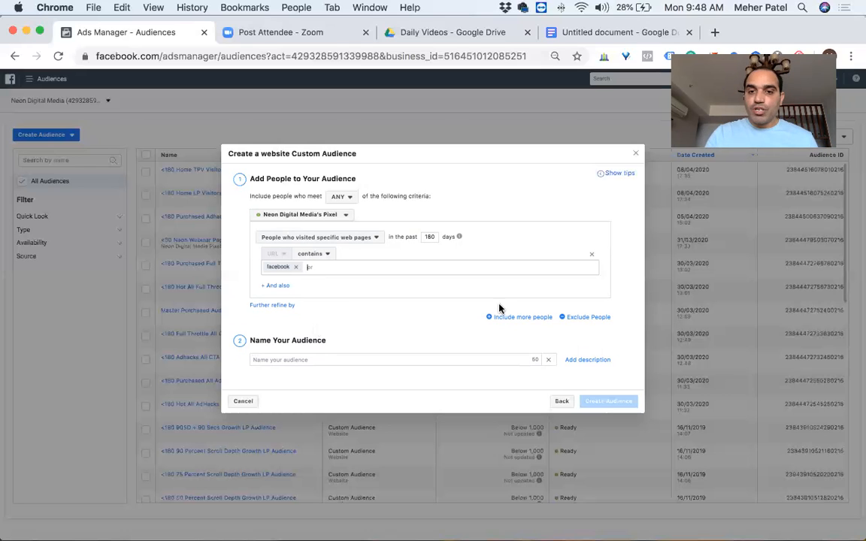
Step: Add an exclusion group for people who visited specific web pages in the past 180 days
left_click(573, 319)
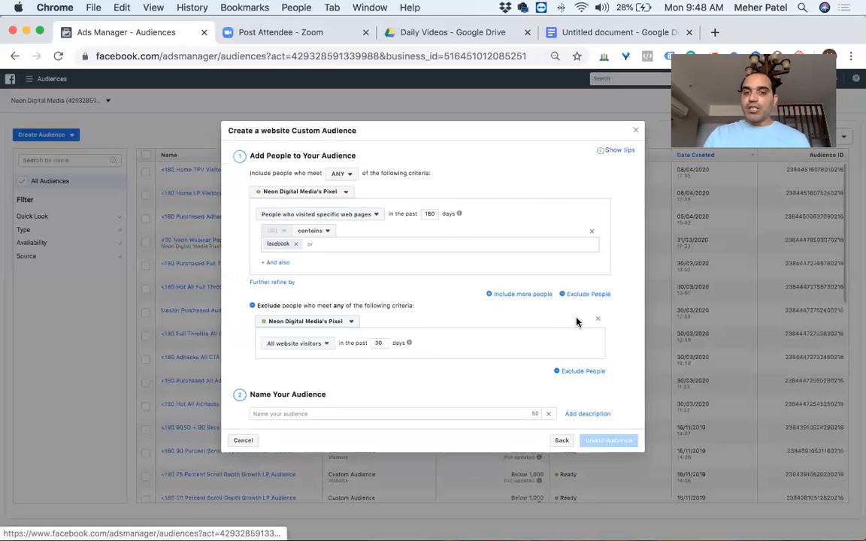
double_click(378, 343)
type("180")
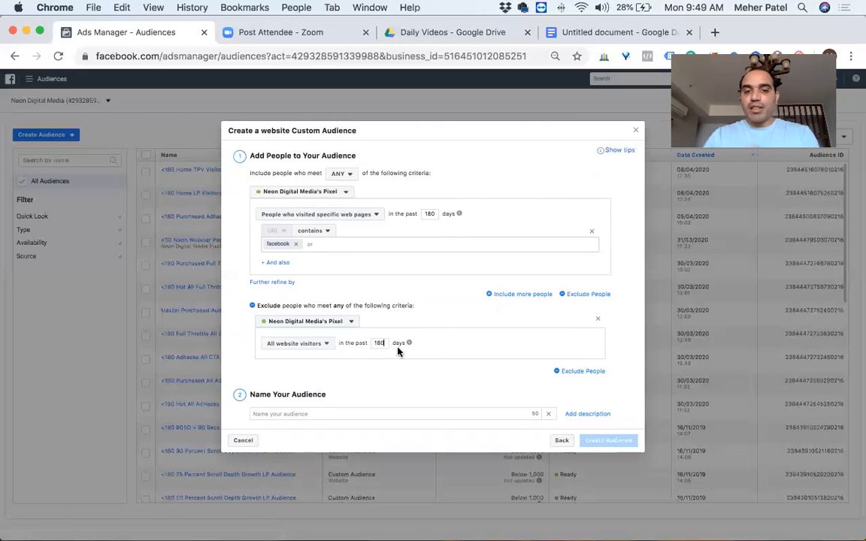
left_click(315, 346)
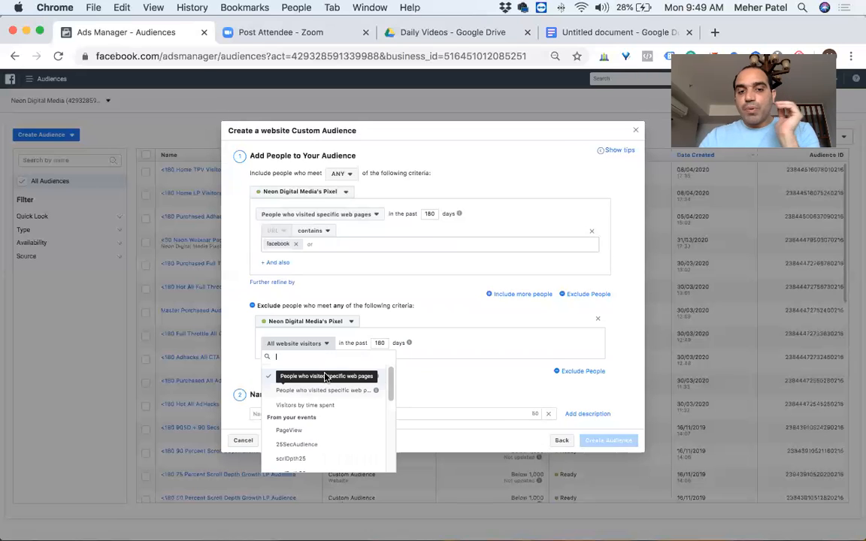
left_click(301, 391)
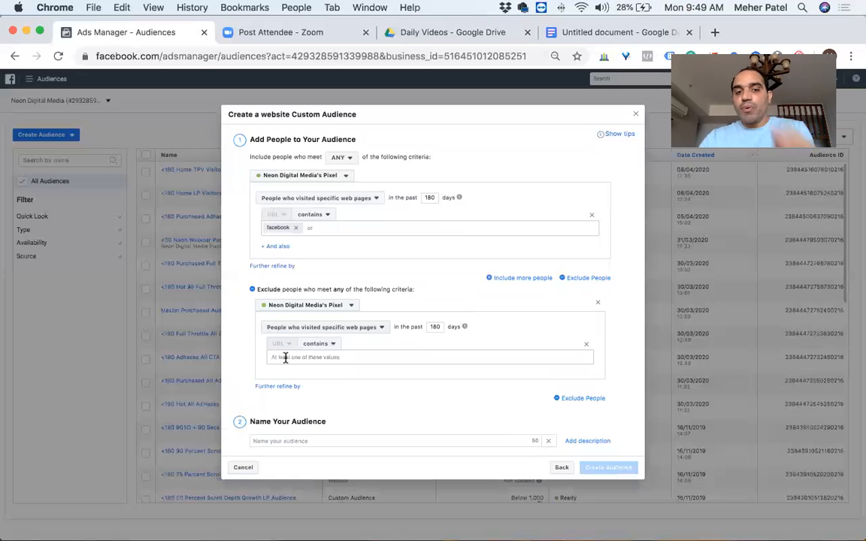
Step: Check the thank-you links in the Google Docs document and set the exclusion's URL condition to contains facebook-ads-course-thanks
left_click(565, 33)
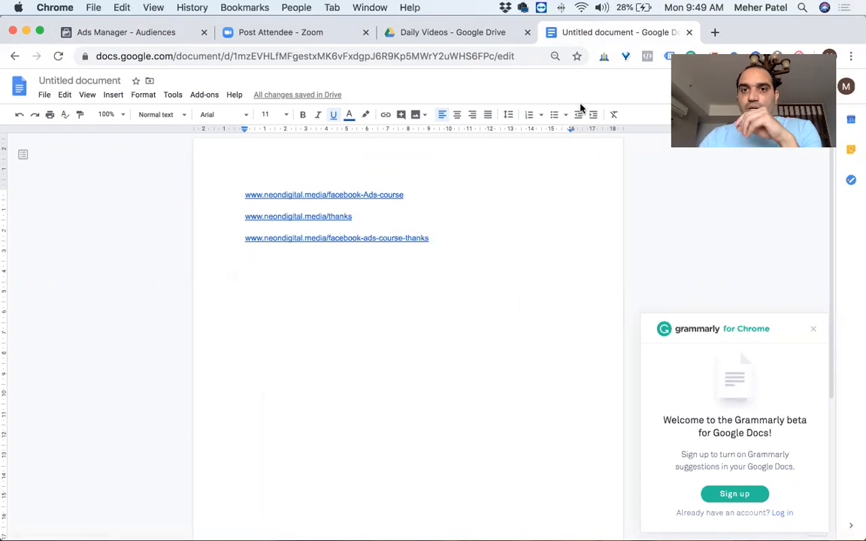
left_click(130, 33)
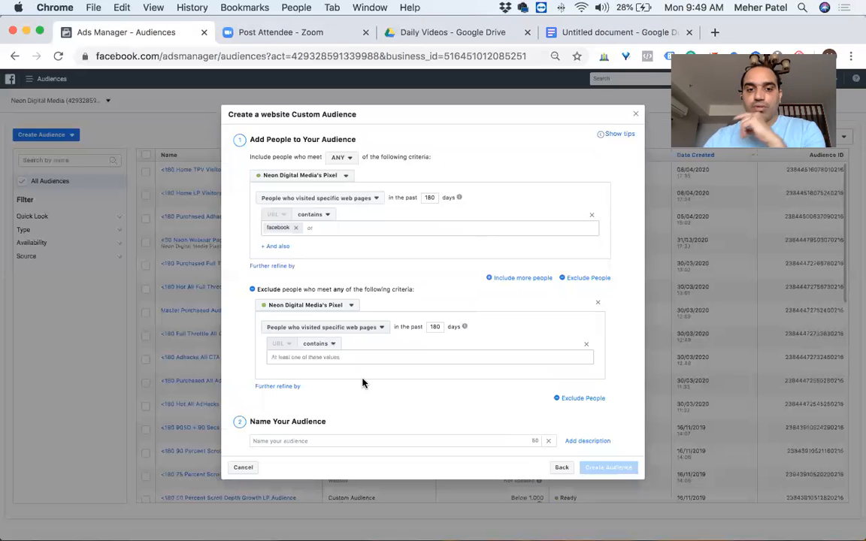
left_click(287, 354)
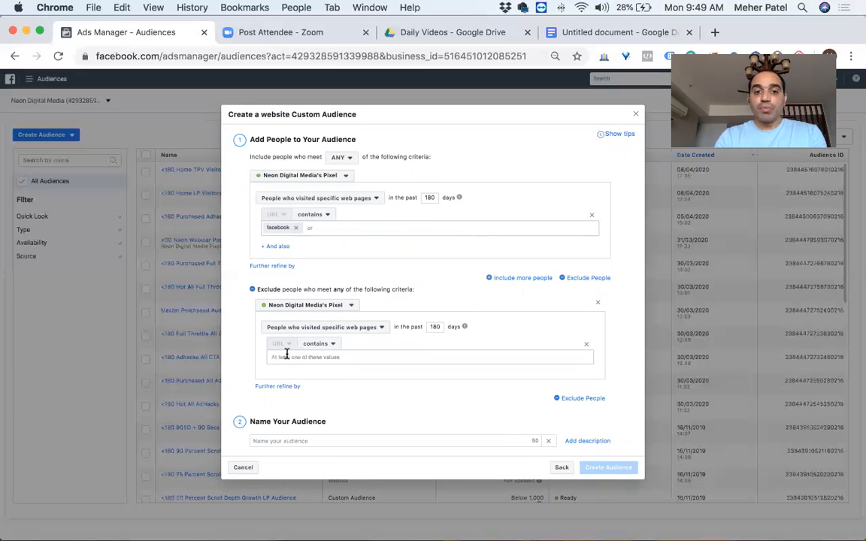
type("facebook-ad")
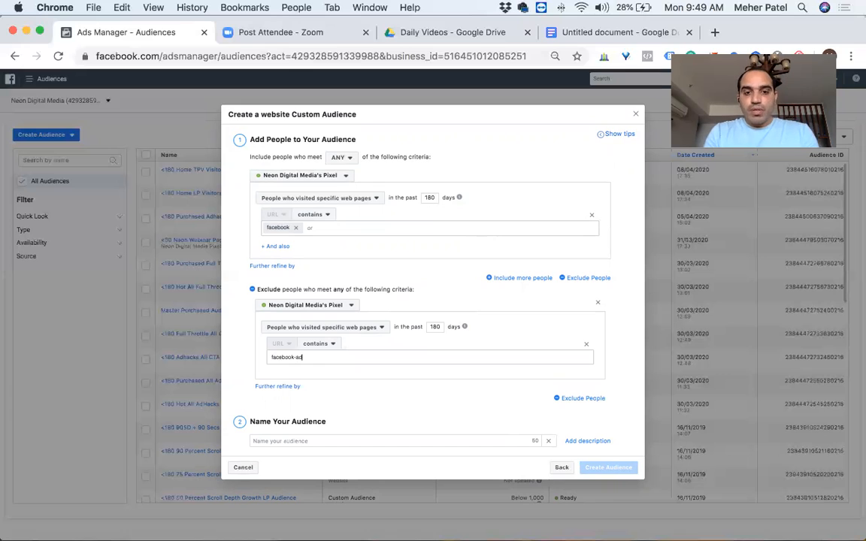
type("s-course")
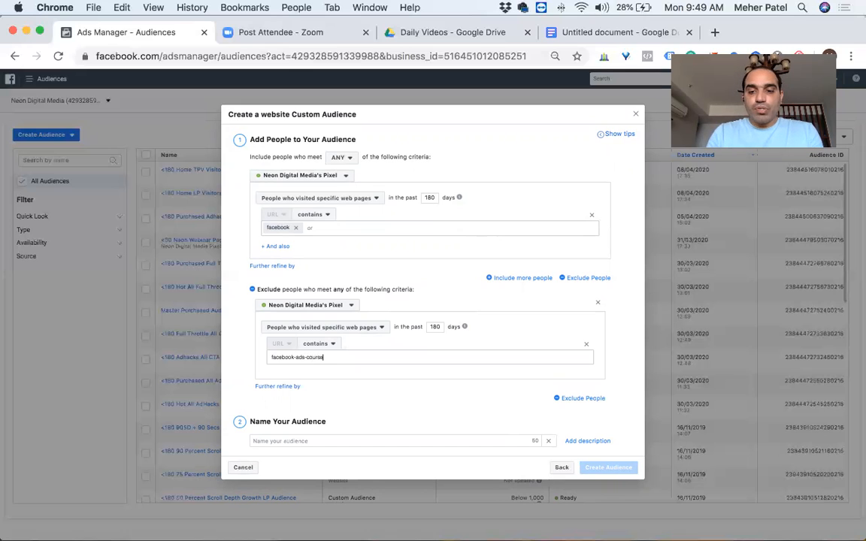
type("-thanks")
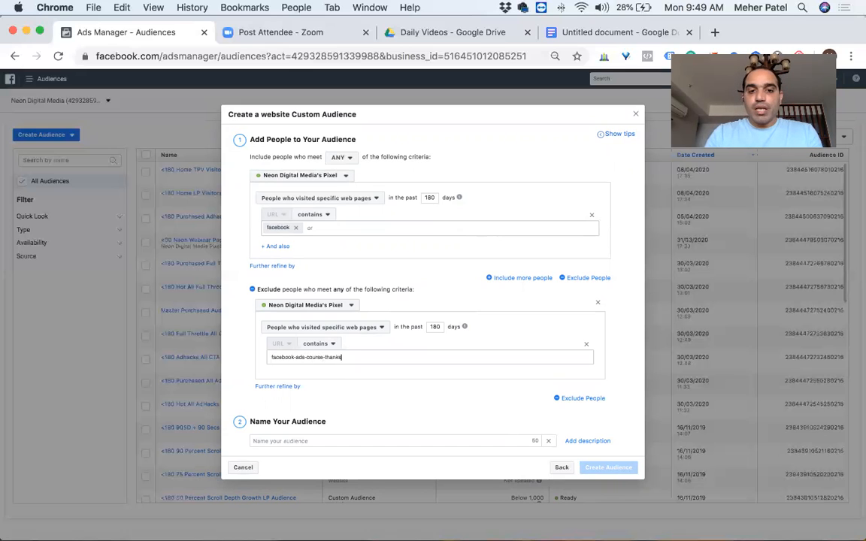
key("Return")
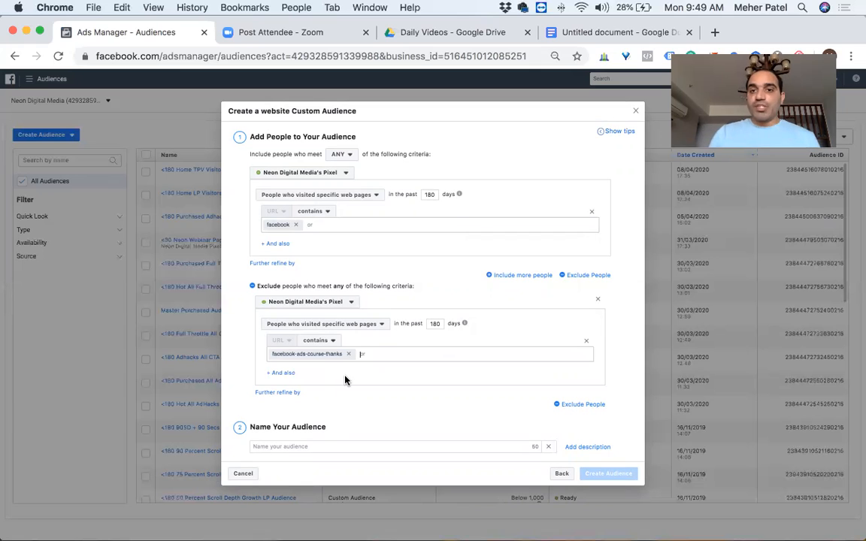
Step: Review the course thank-you link in the Google Docs document and replace the exclusion's URL keyword with thanks
left_click(565, 32)
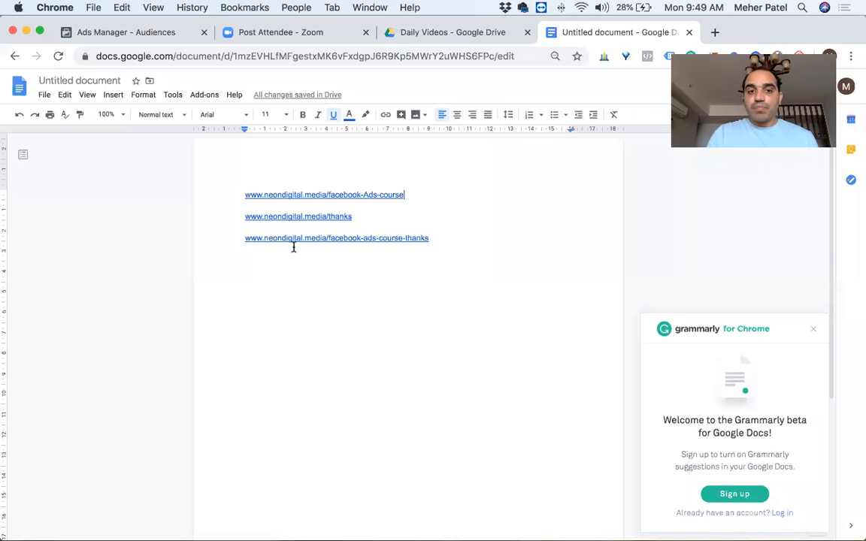
left_click_drag(329, 237, 430, 238)
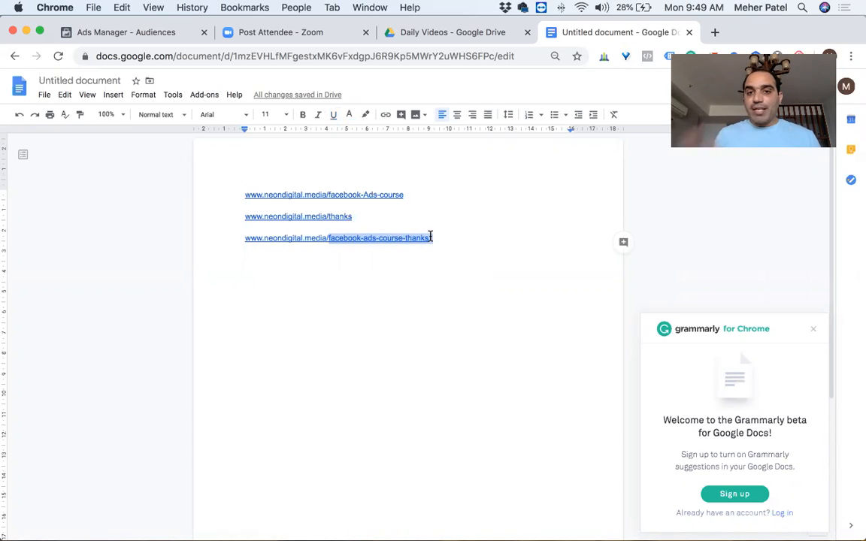
left_click(126, 34)
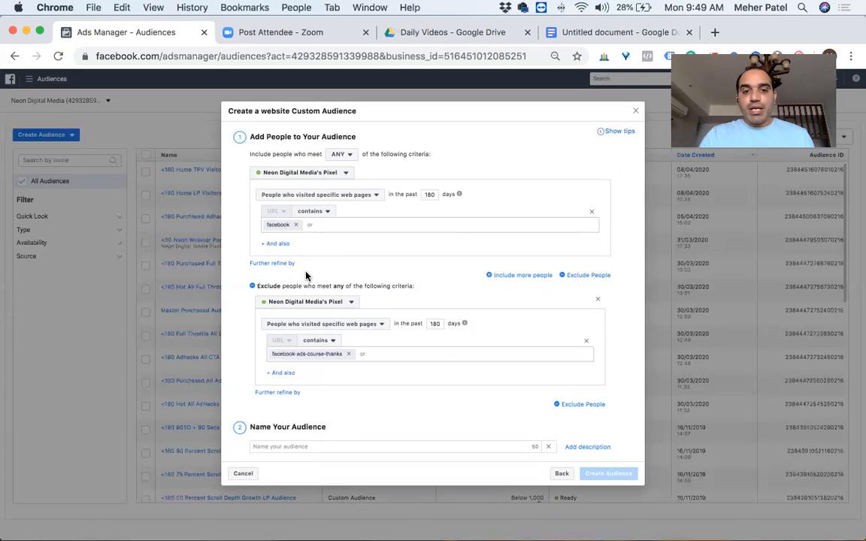
left_click(416, 359)
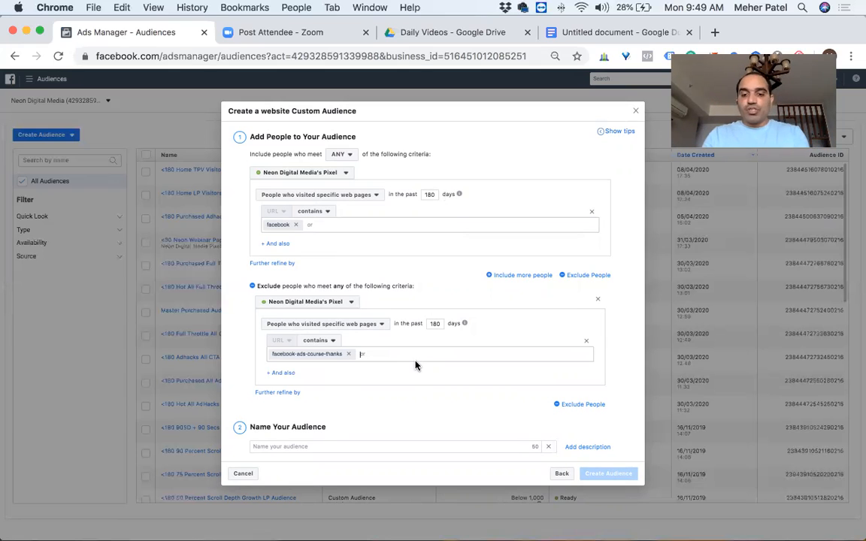
key("BackSpace")
type("thanks")
key("Return")
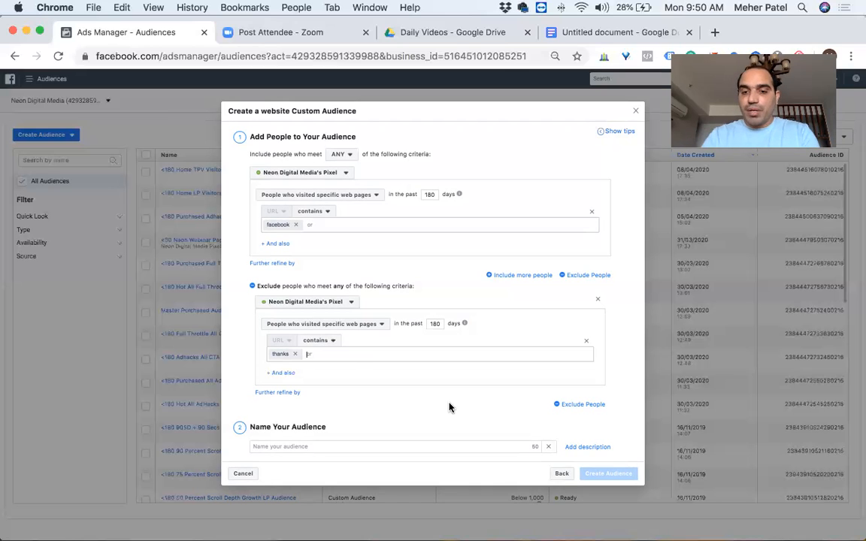
Step: Name the audience "<180 Visited Facebook Ads Course Web Page"
left_click(322, 447)
type("<")
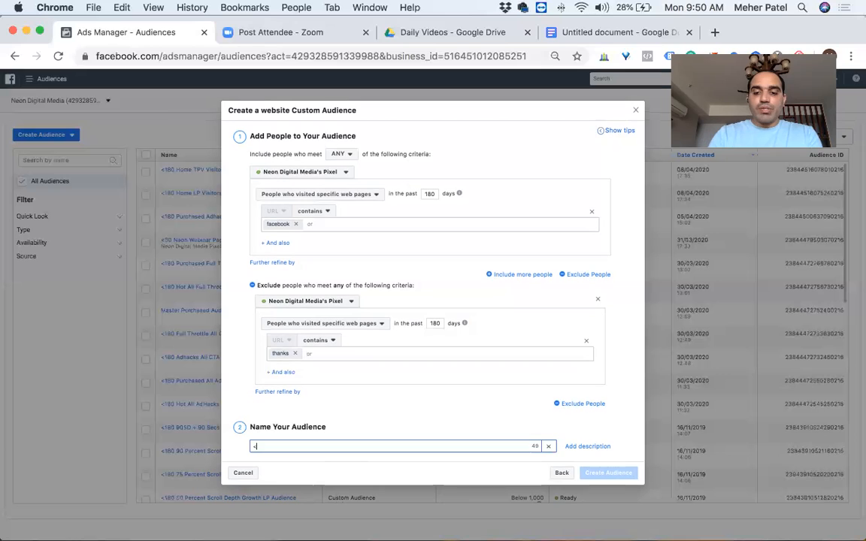
type("180")
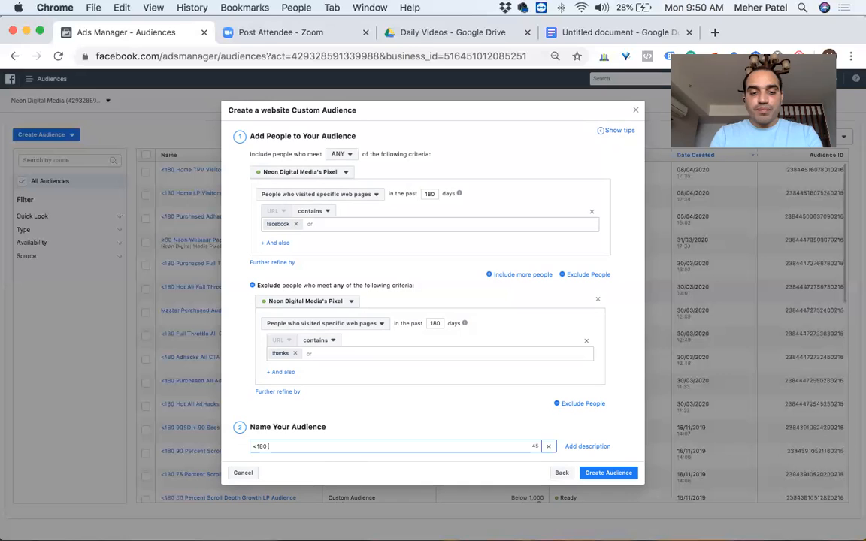
type("Visited ")
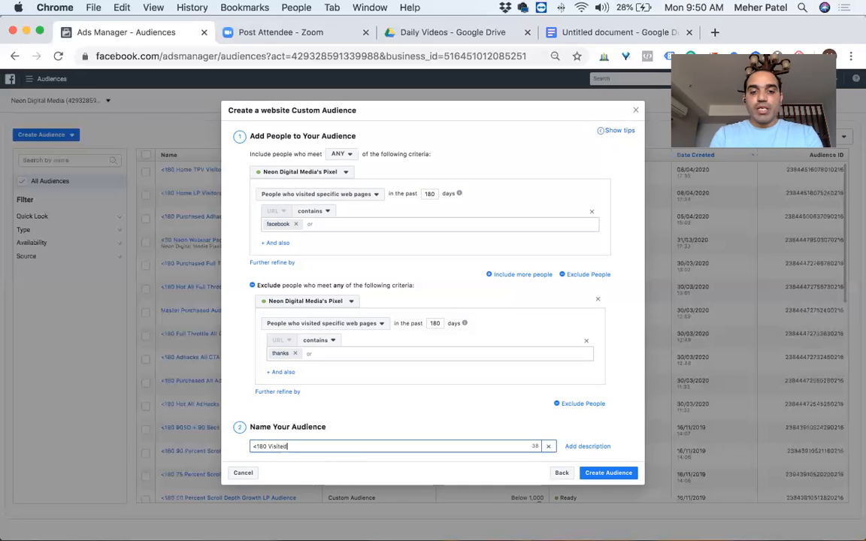
type("Faceb")
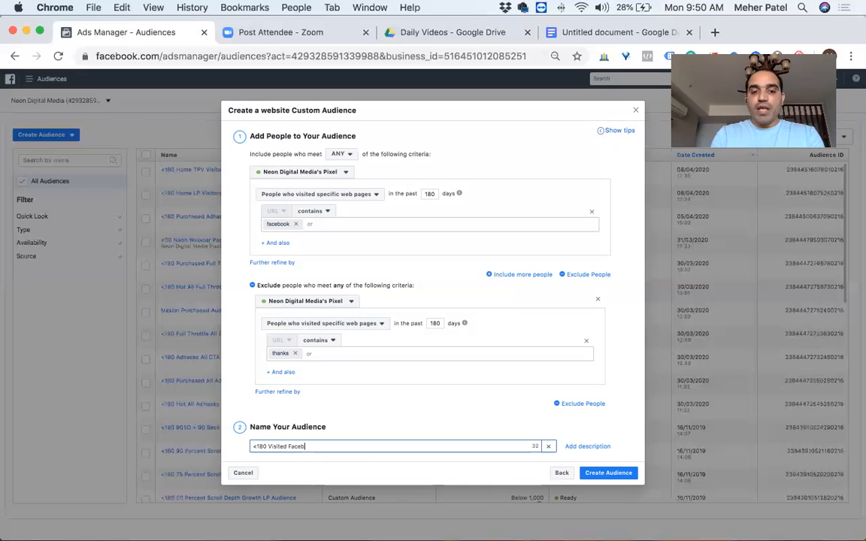
type("ook Ads Aourse")
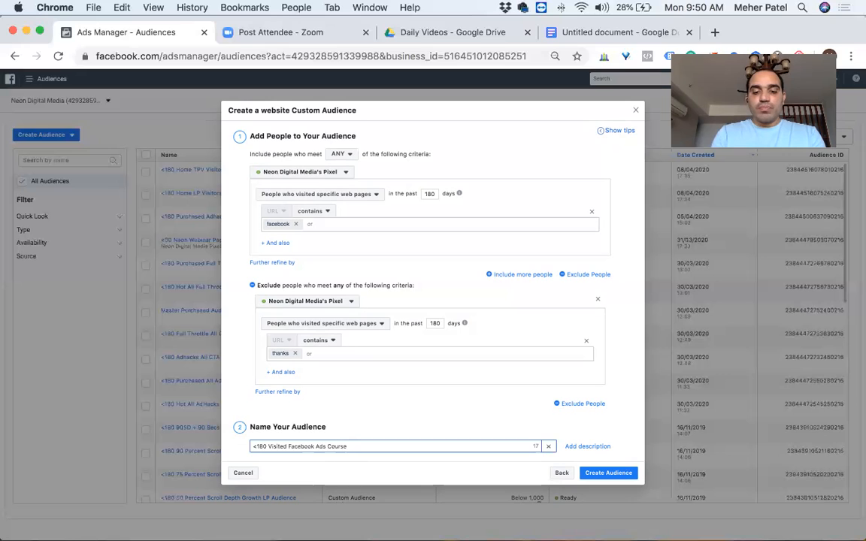
type(" Web page")
key("Right")
key("BackSpace")
type("P")
key("Right")
key("Right")
key("Right")
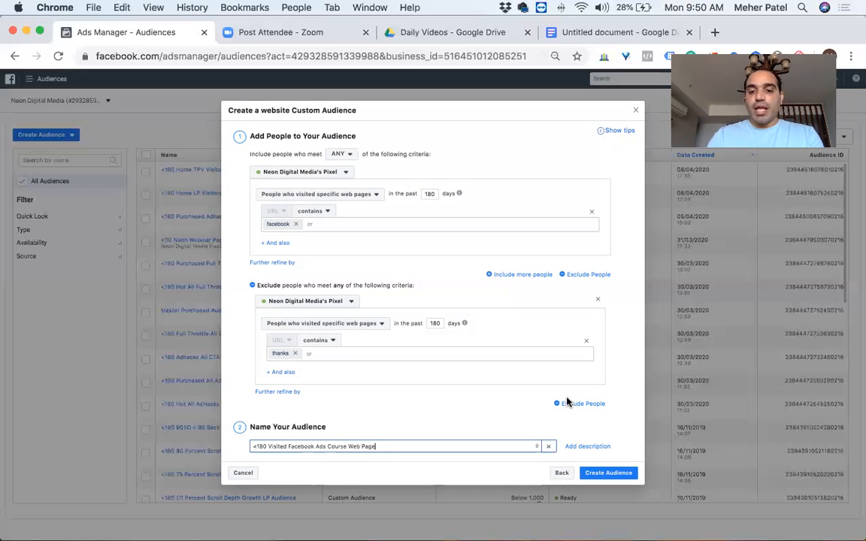
Step: Add the description "Excluded Thank You Page Visitors" to the audience
left_click(571, 446)
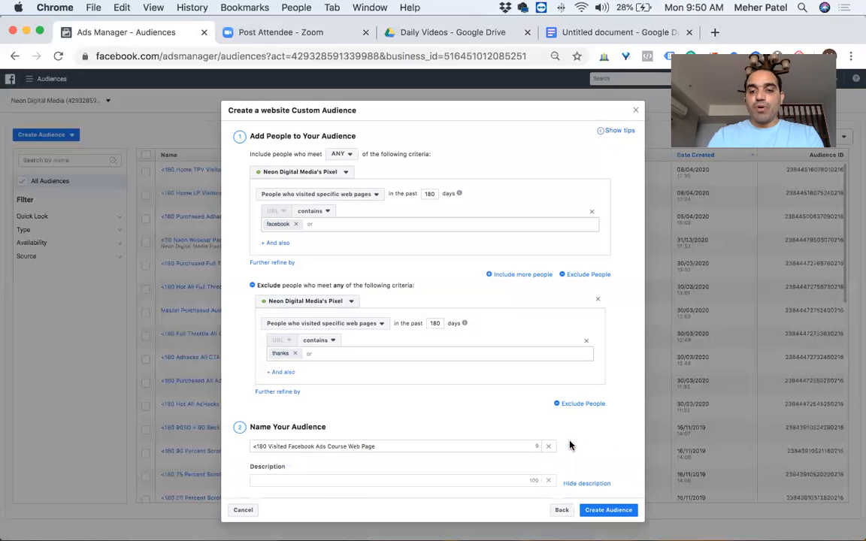
left_click(321, 482)
type("Ex")
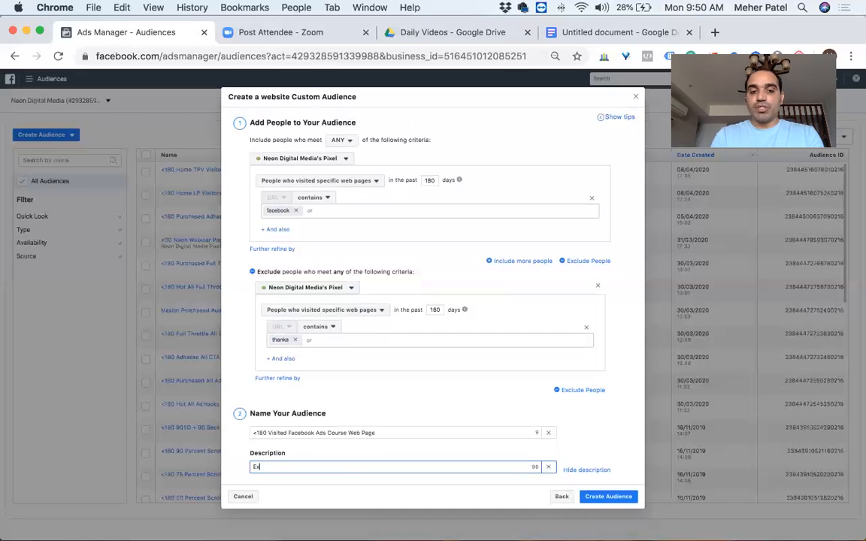
type("cluded Thank YOu")
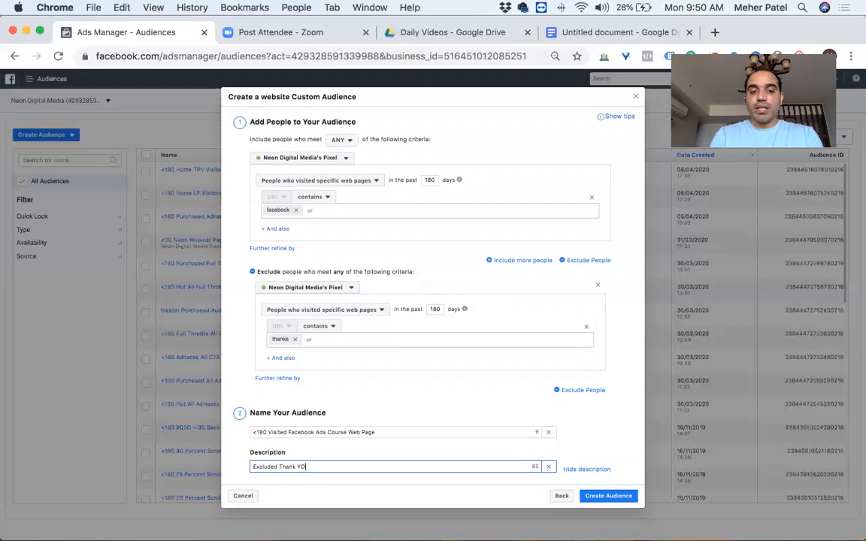
key("BackSpace")
key("BackSpace")
key("BackSpace")
type("ou Page")
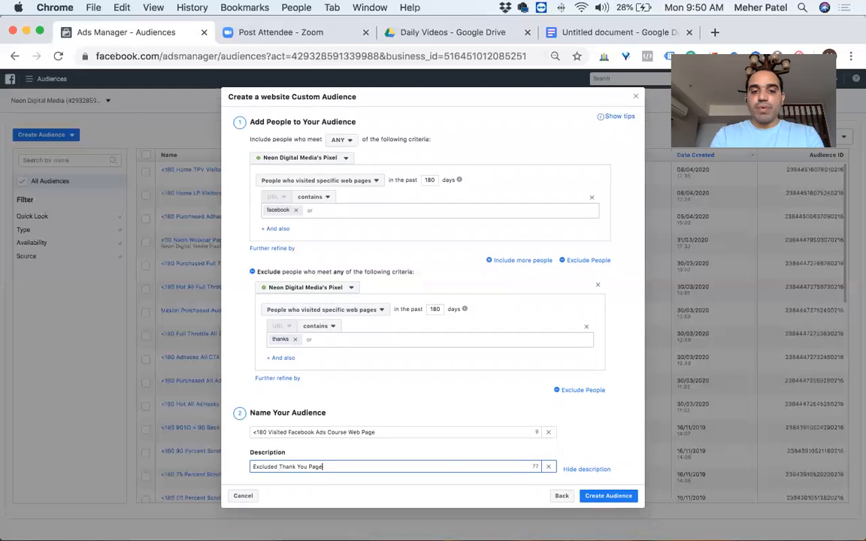
type(" Visitors")
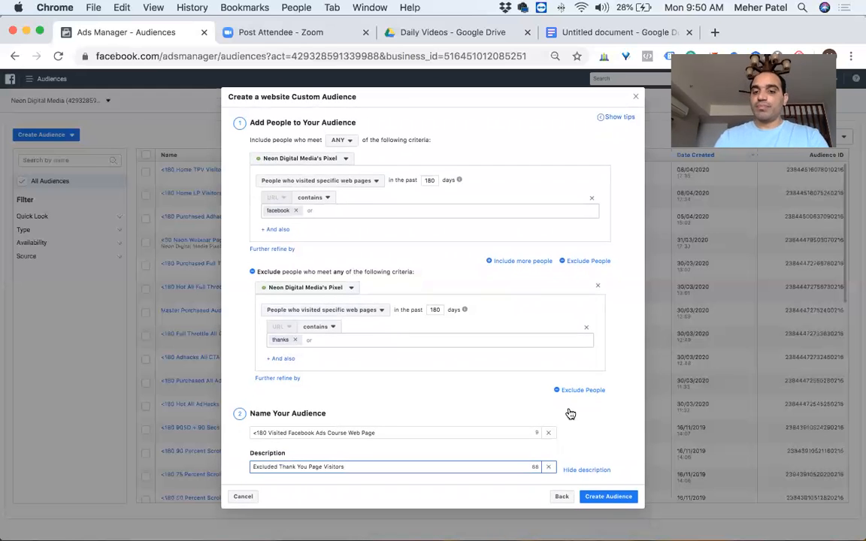
left_click(449, 411)
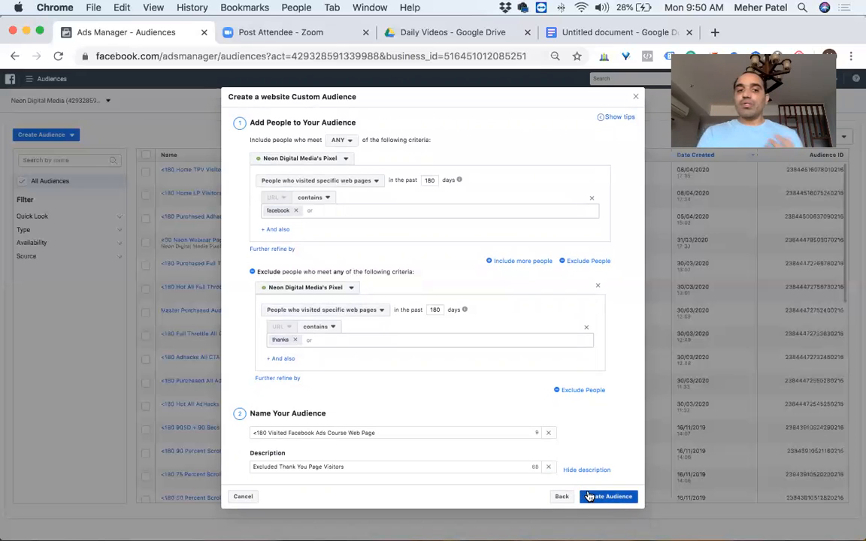